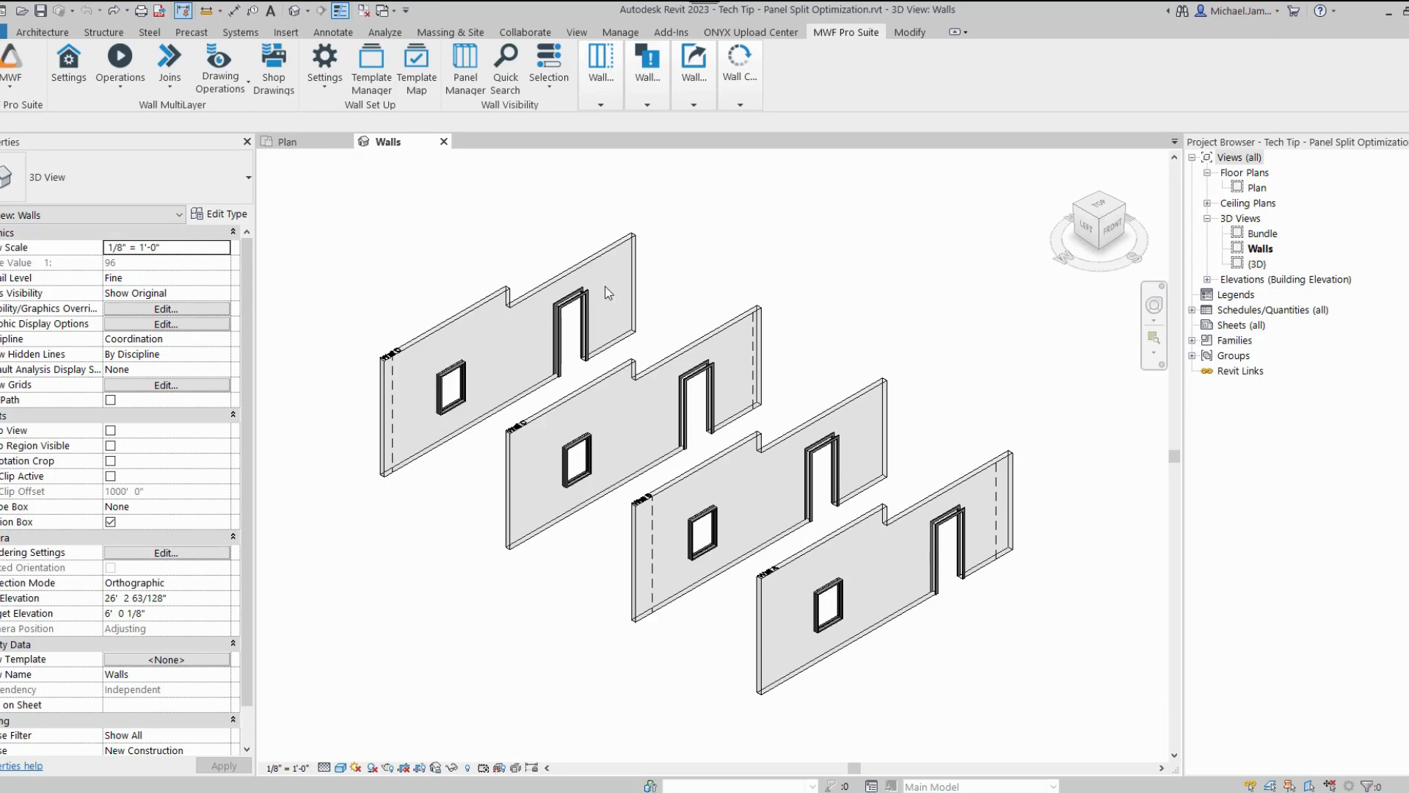
Step: Select all four walls with their openings and start Panel Split Optimization on them
{"action": "left_click", "coordinate": [621, 257]}
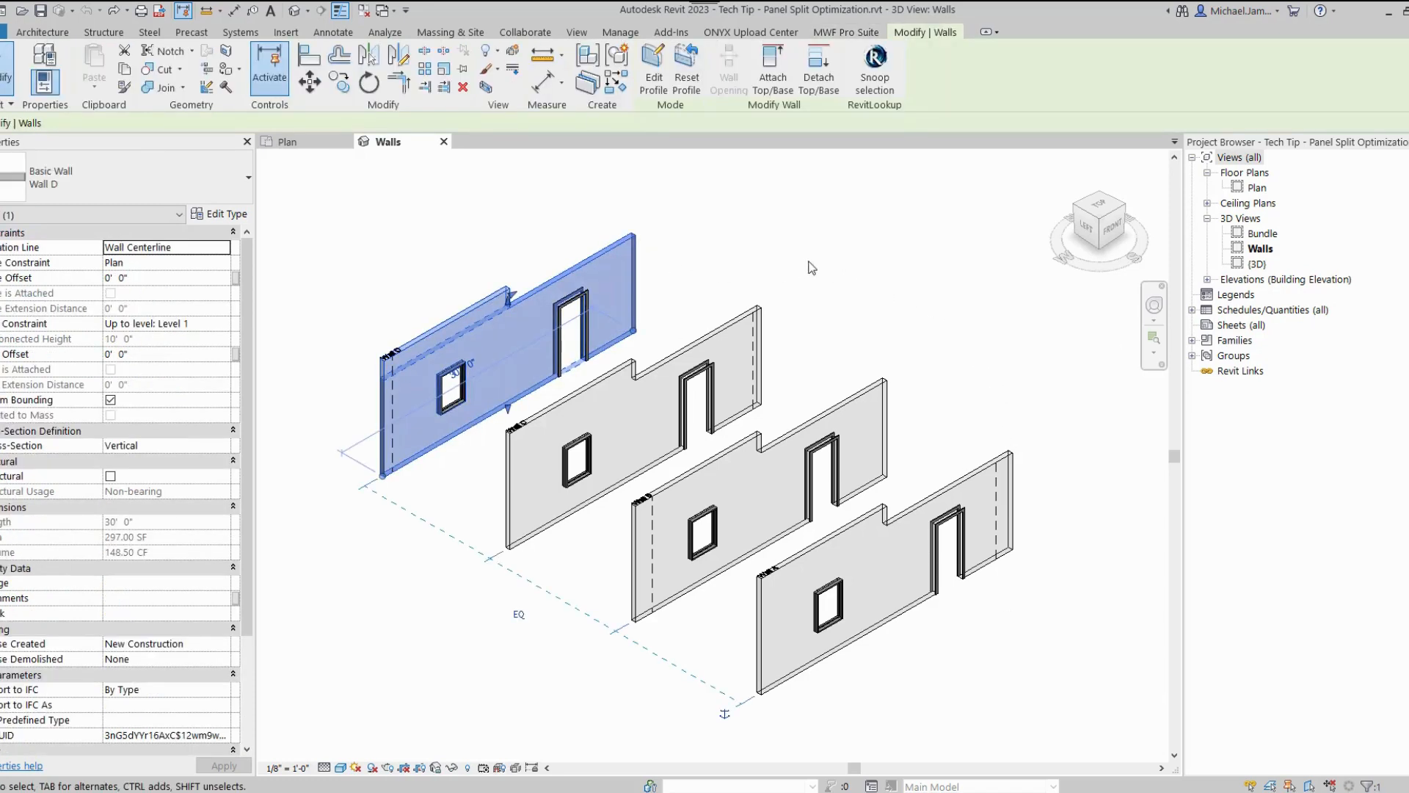
{"action": "left_click", "coordinate": [851, 257]}
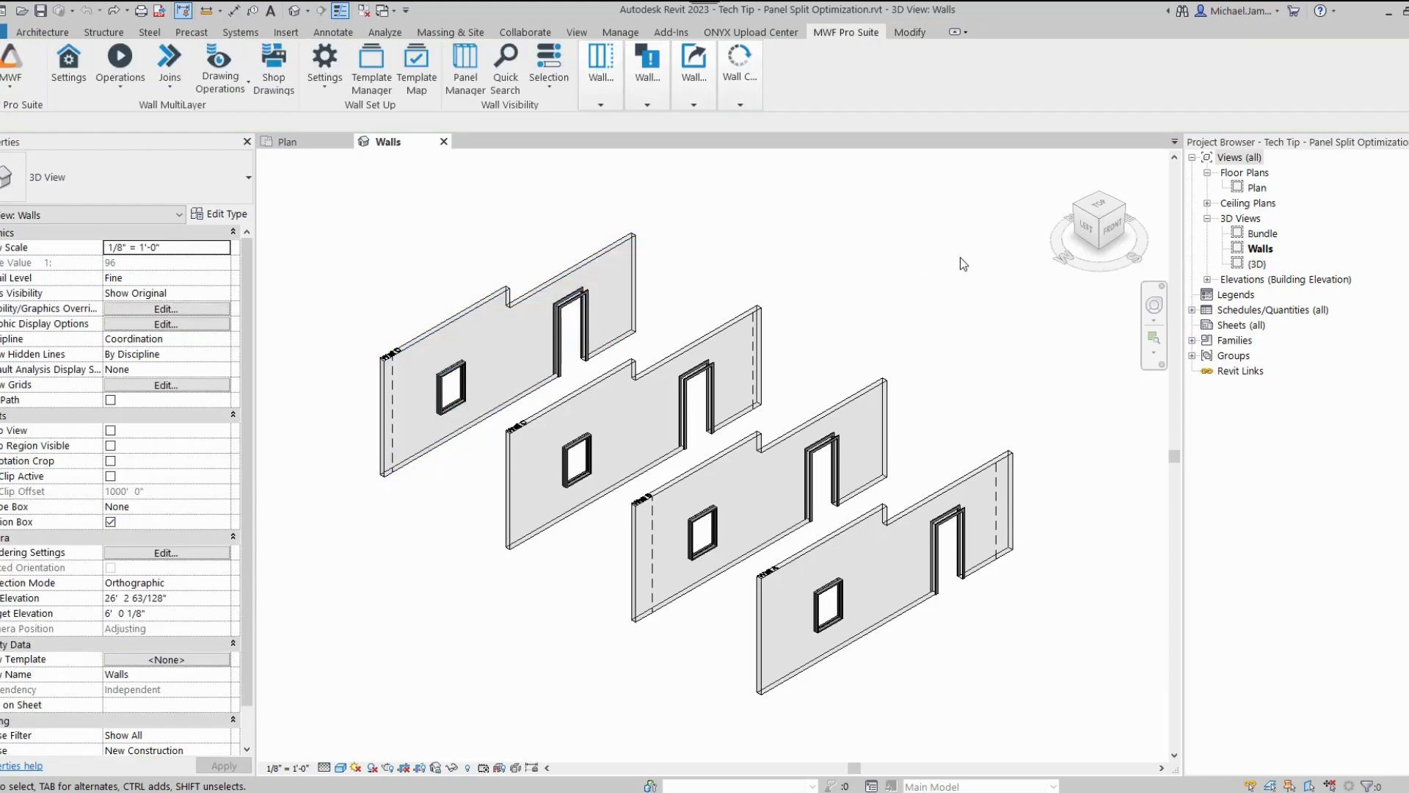
{"action": "left_click_drag", "start_coordinate": [987, 260], "coordinate": [494, 615]}
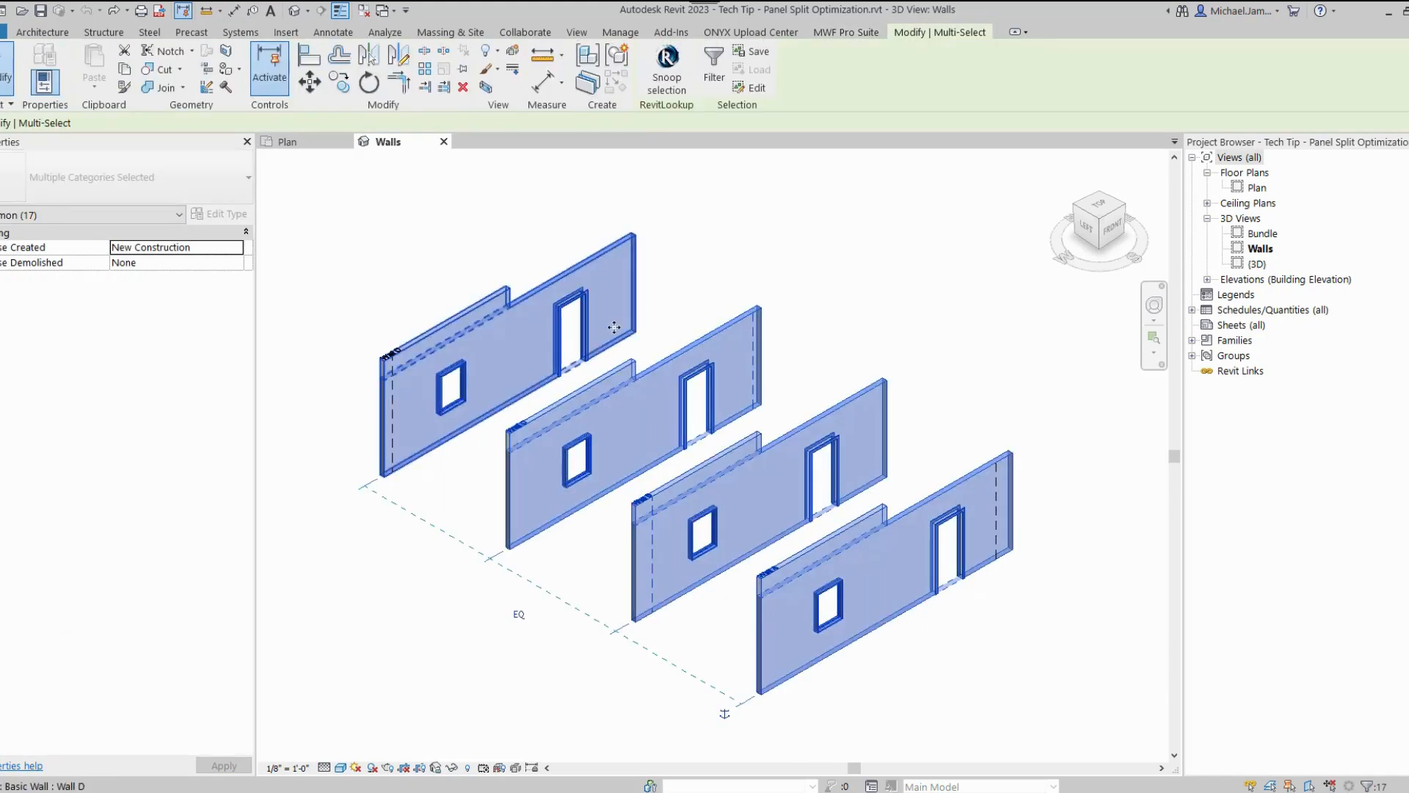
{"action": "left_click", "coordinate": [837, 32]}
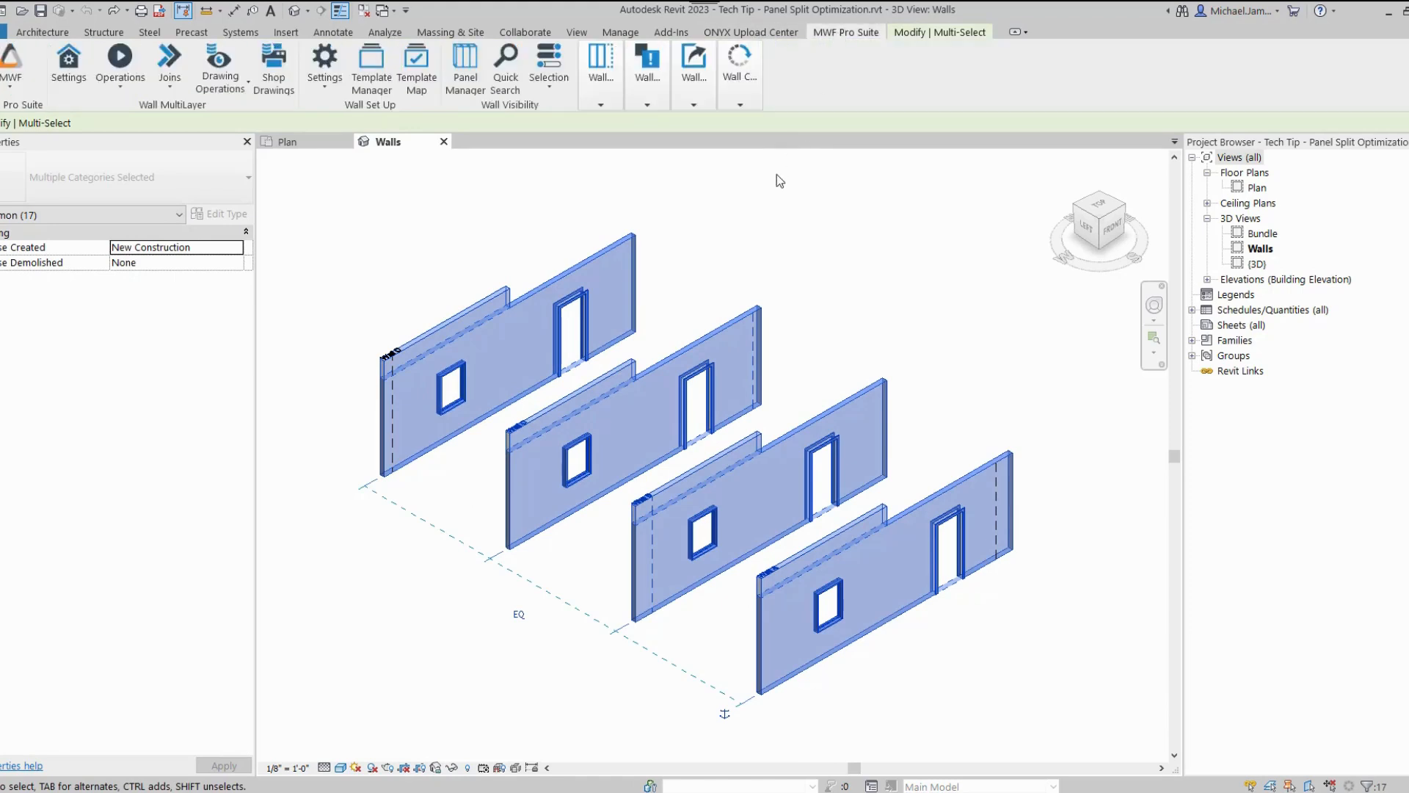
{"action": "left_click", "coordinate": [600, 101]}
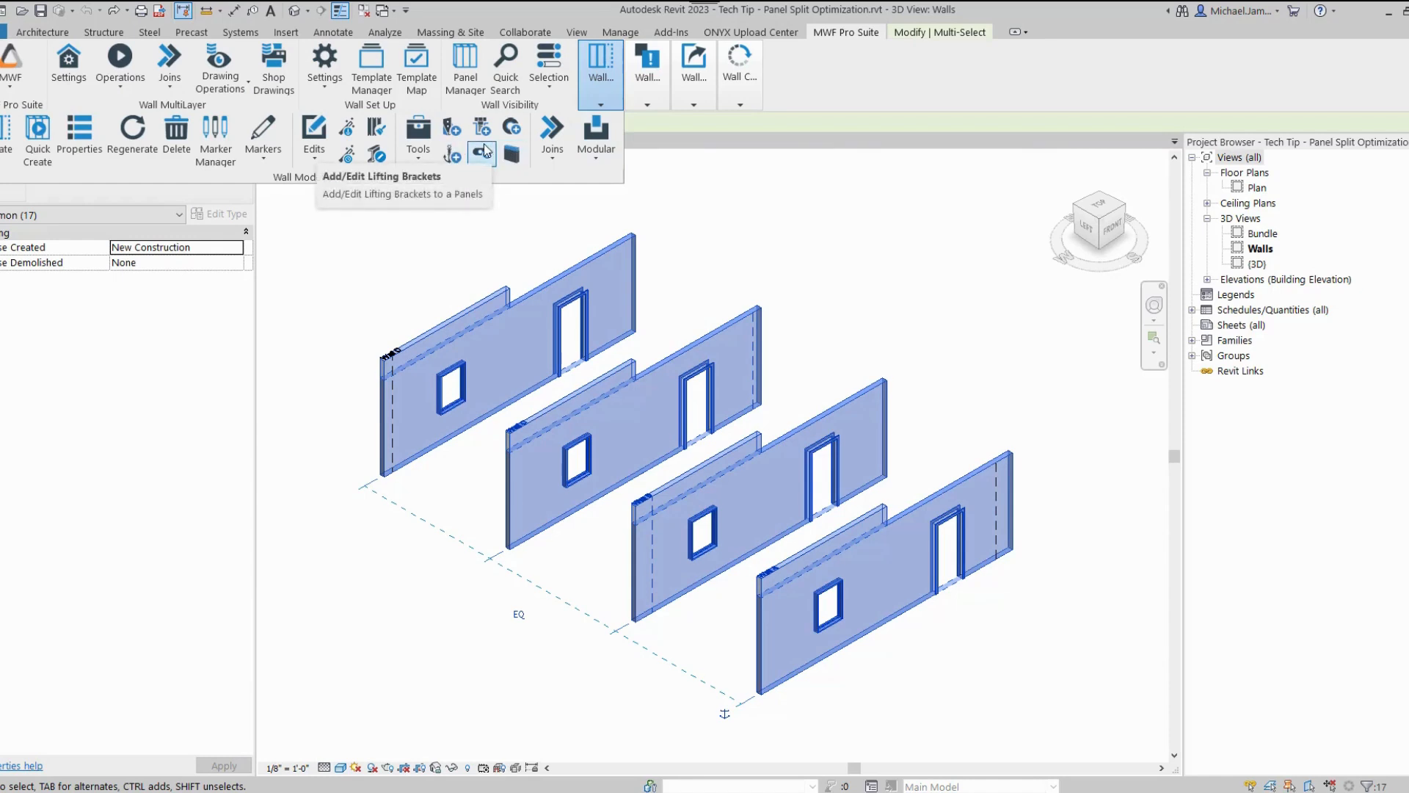
{"action": "left_click", "coordinate": [740, 73]}
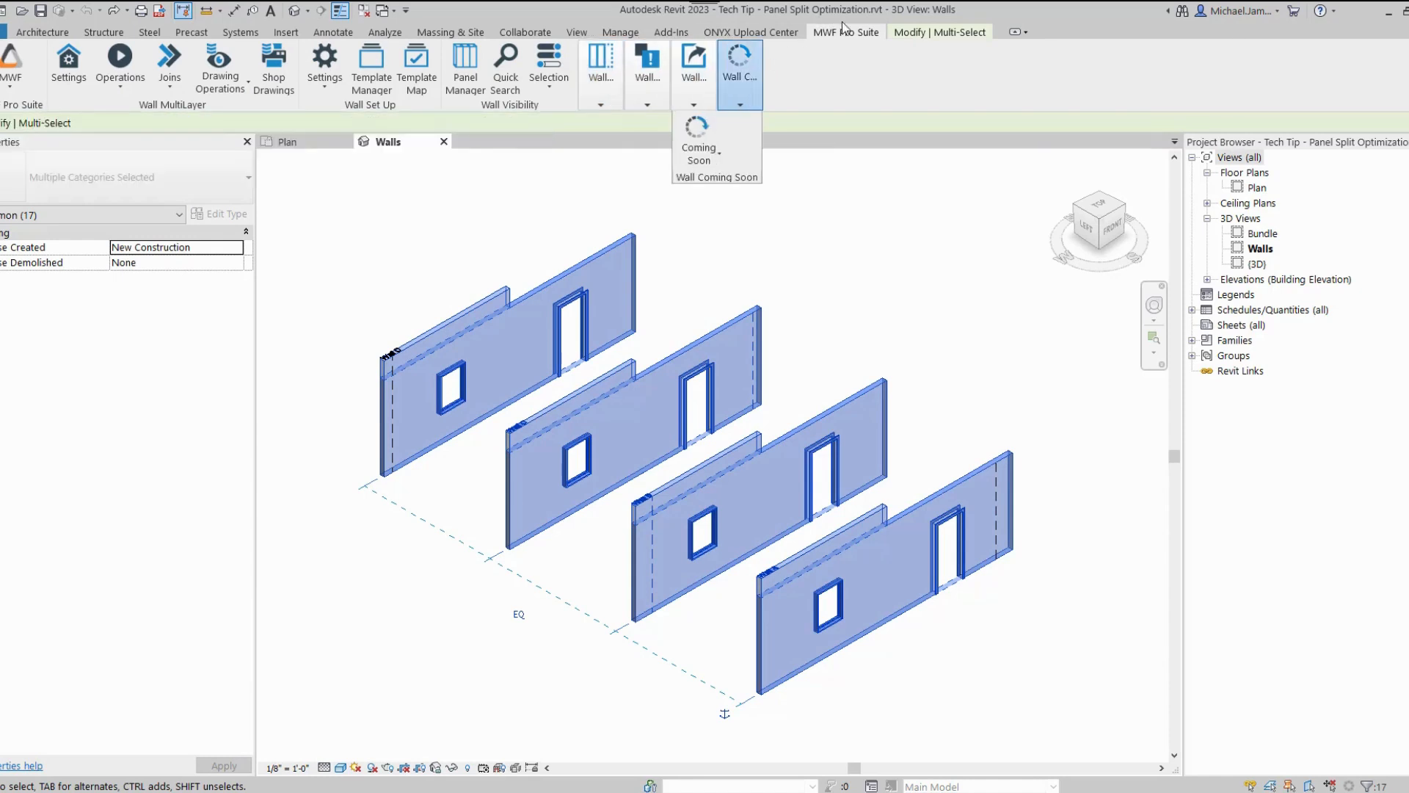
{"action": "left_click", "coordinate": [603, 100]}
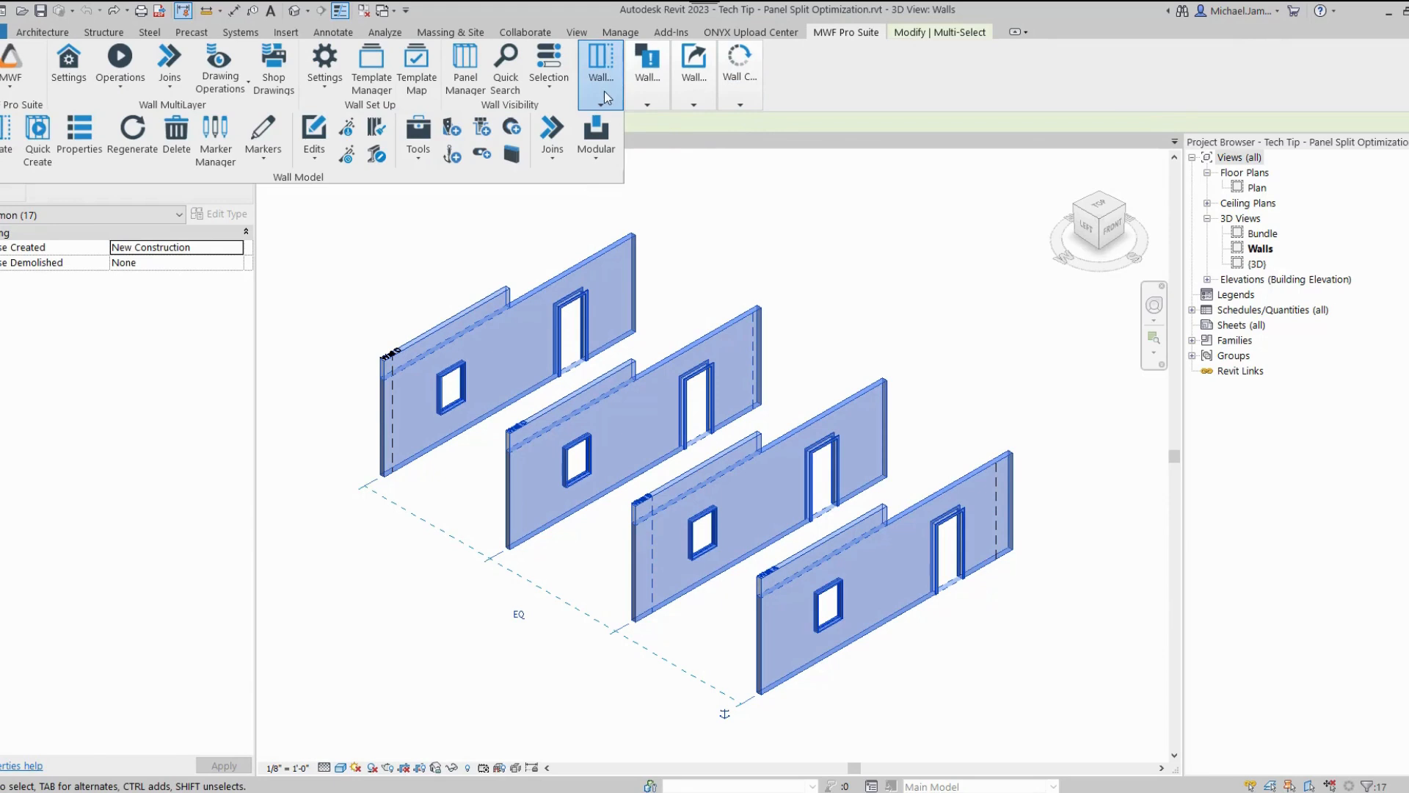
{"action": "left_click", "coordinate": [263, 143]}
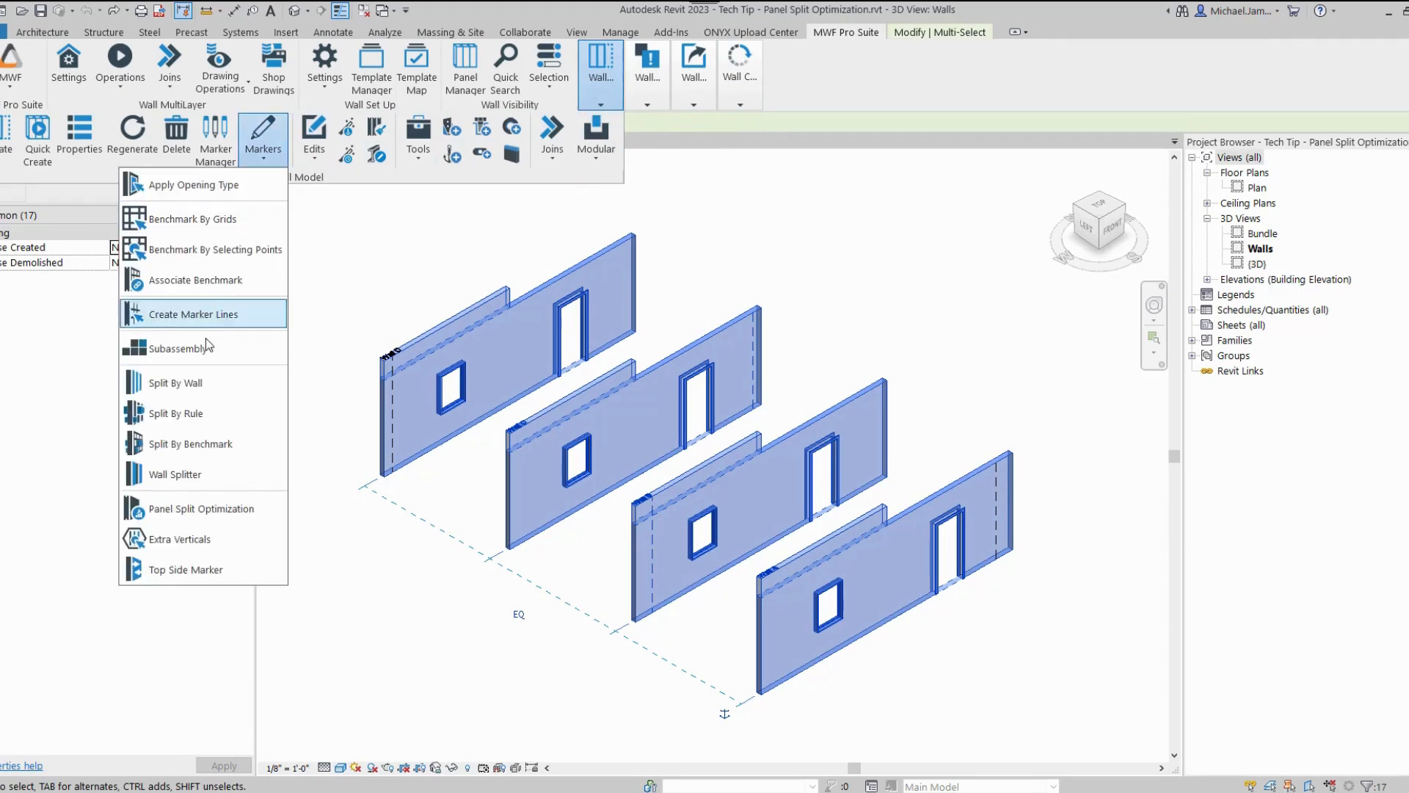
{"action": "left_click", "coordinate": [196, 514]}
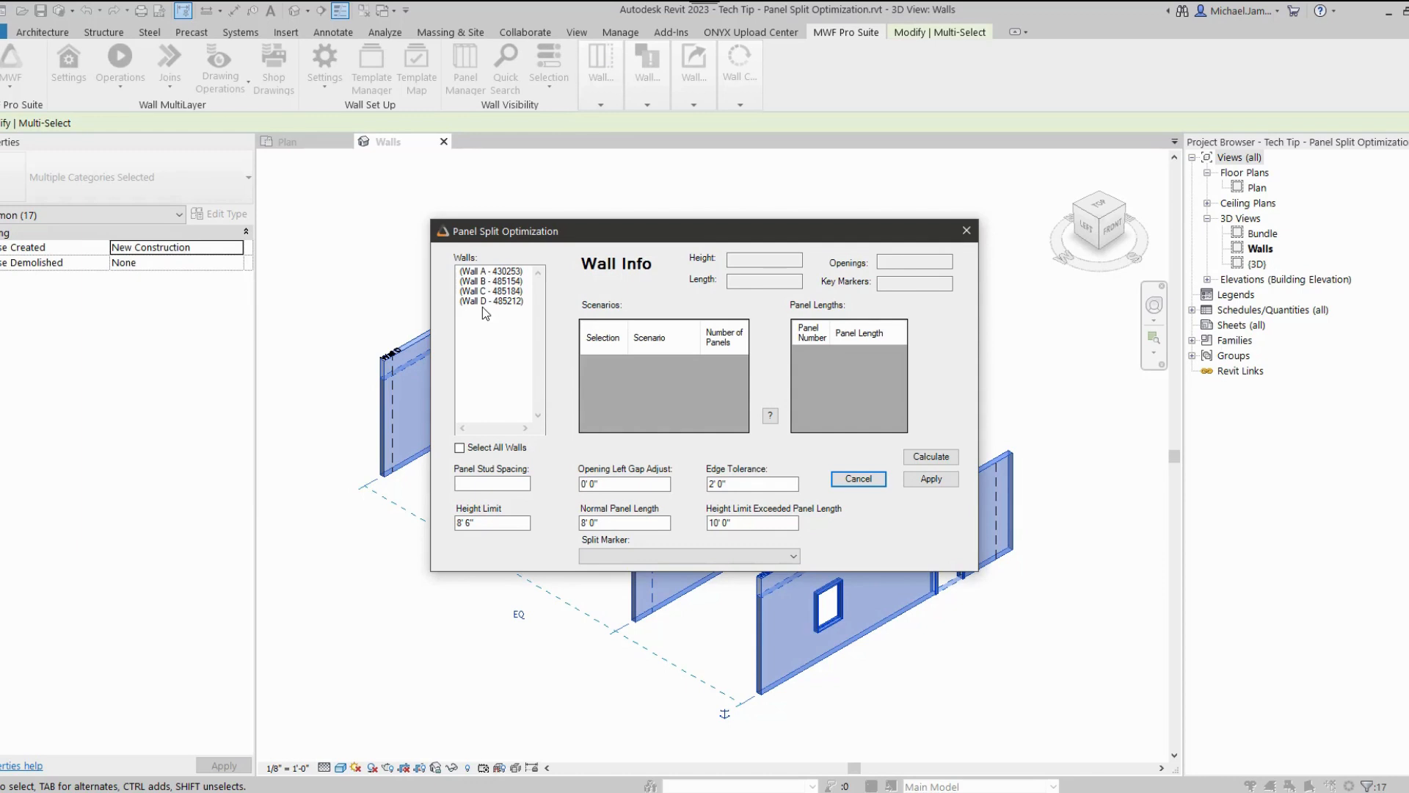
Step: Try selecting all walls in the wall list, and leave only Wall A selected
{"action": "left_click", "coordinate": [506, 273]}
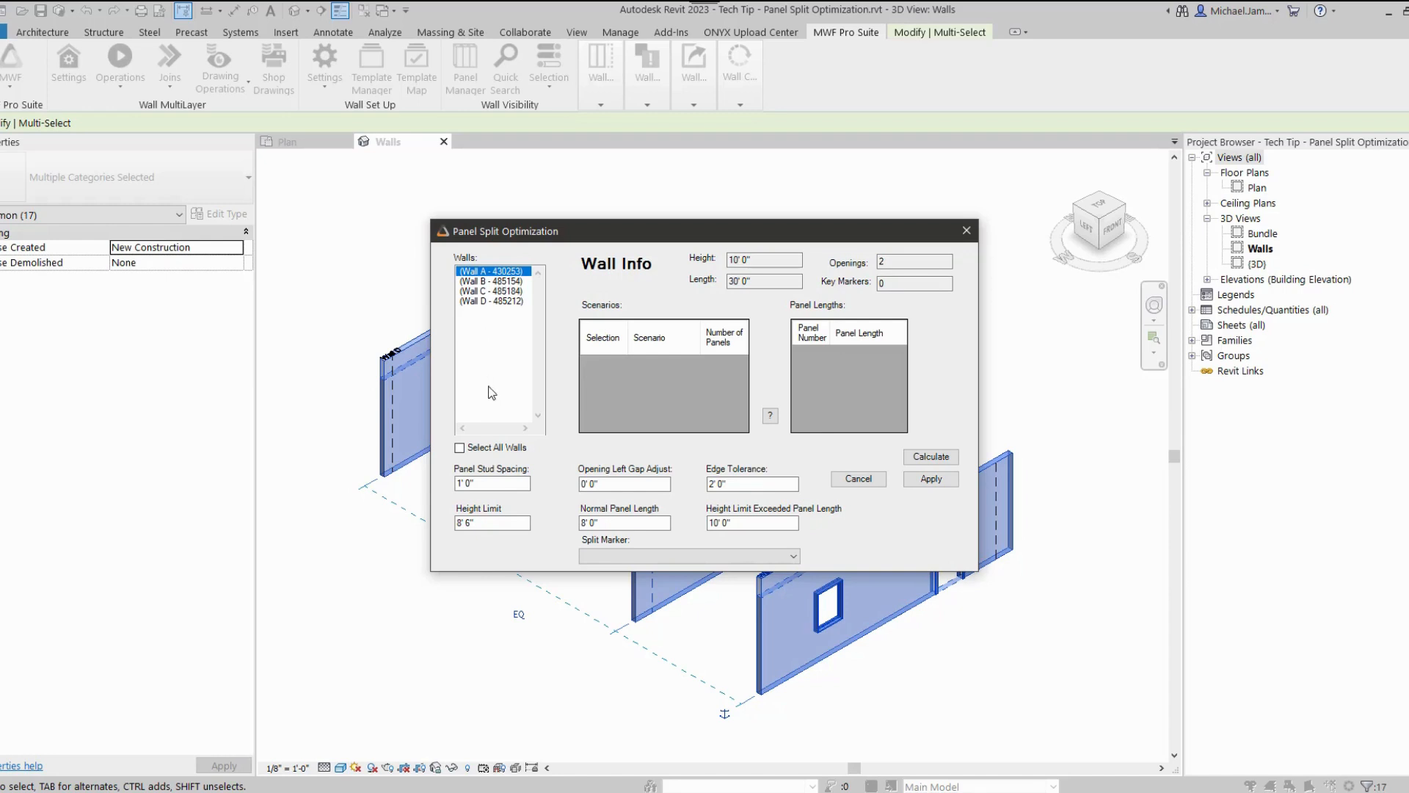
{"action": "left_click", "coordinate": [460, 449]}
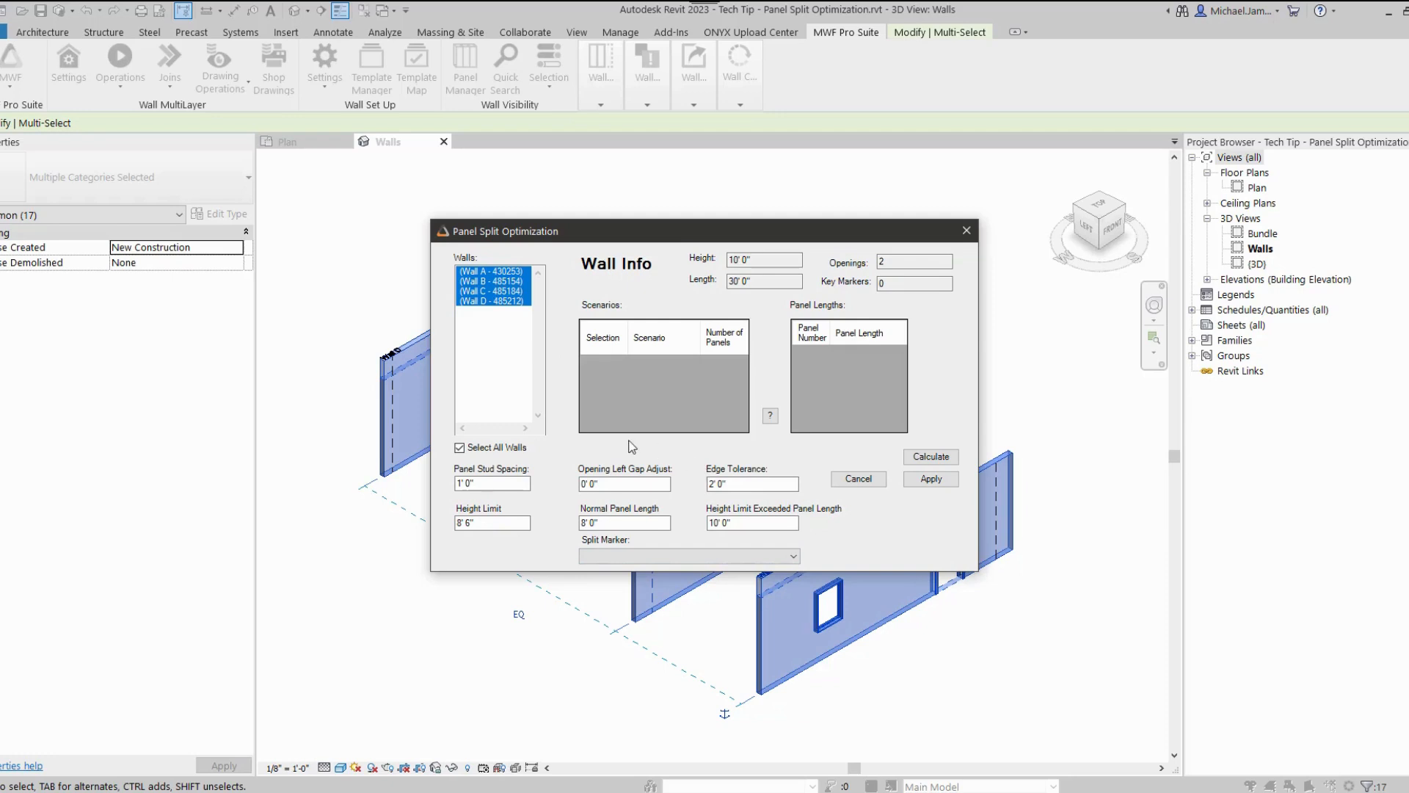
{"action": "left_click", "coordinate": [500, 272]}
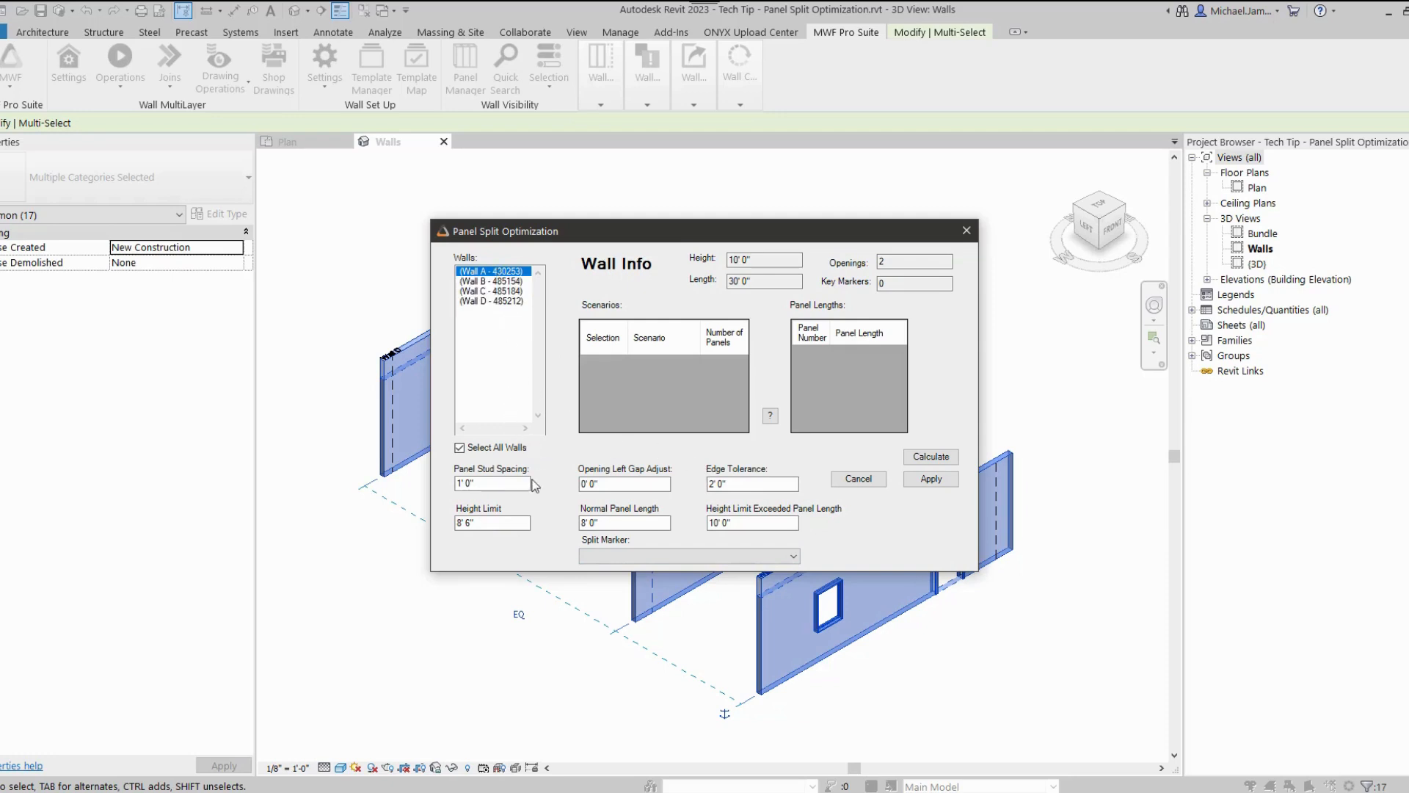
{"action": "left_click", "coordinate": [460, 448]}
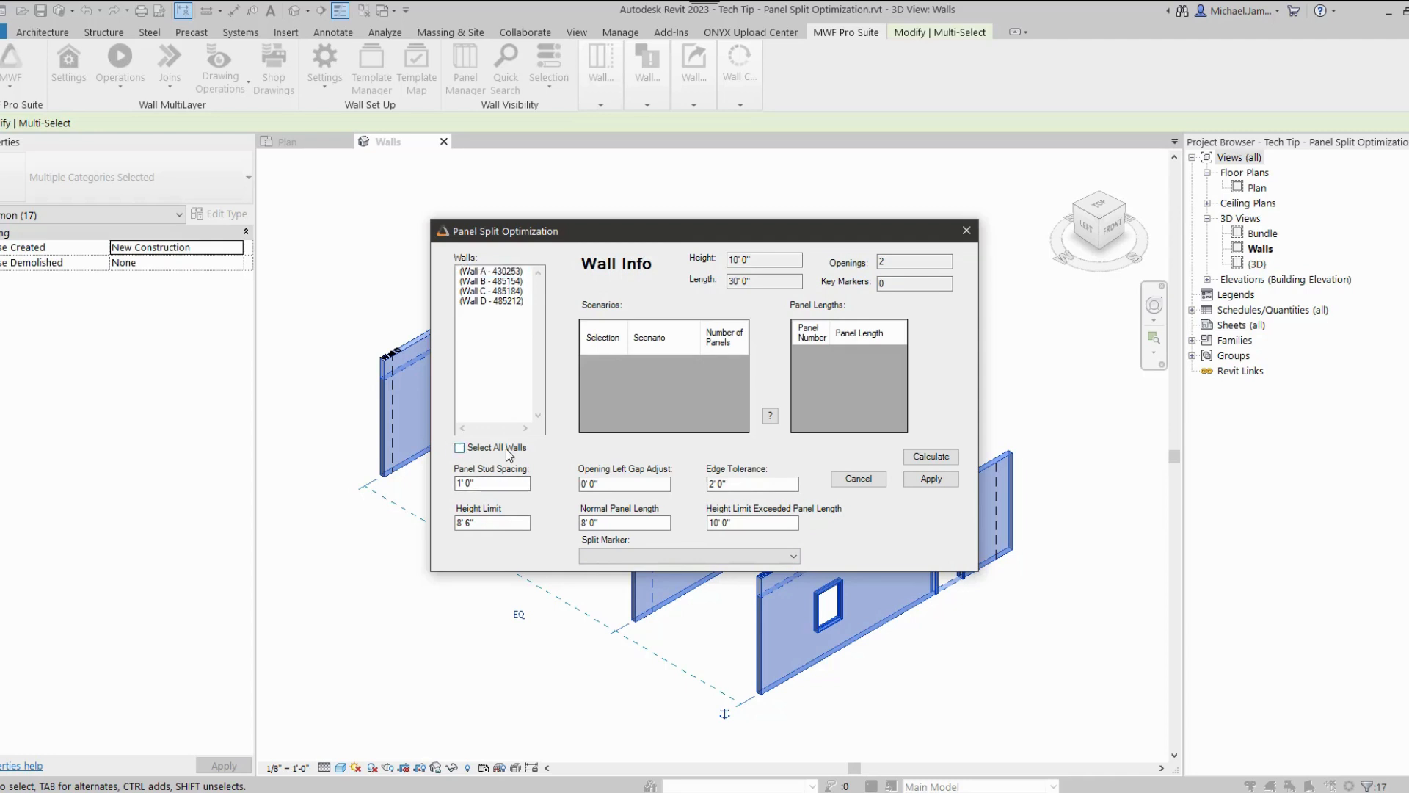
{"action": "left_click", "coordinate": [516, 272]}
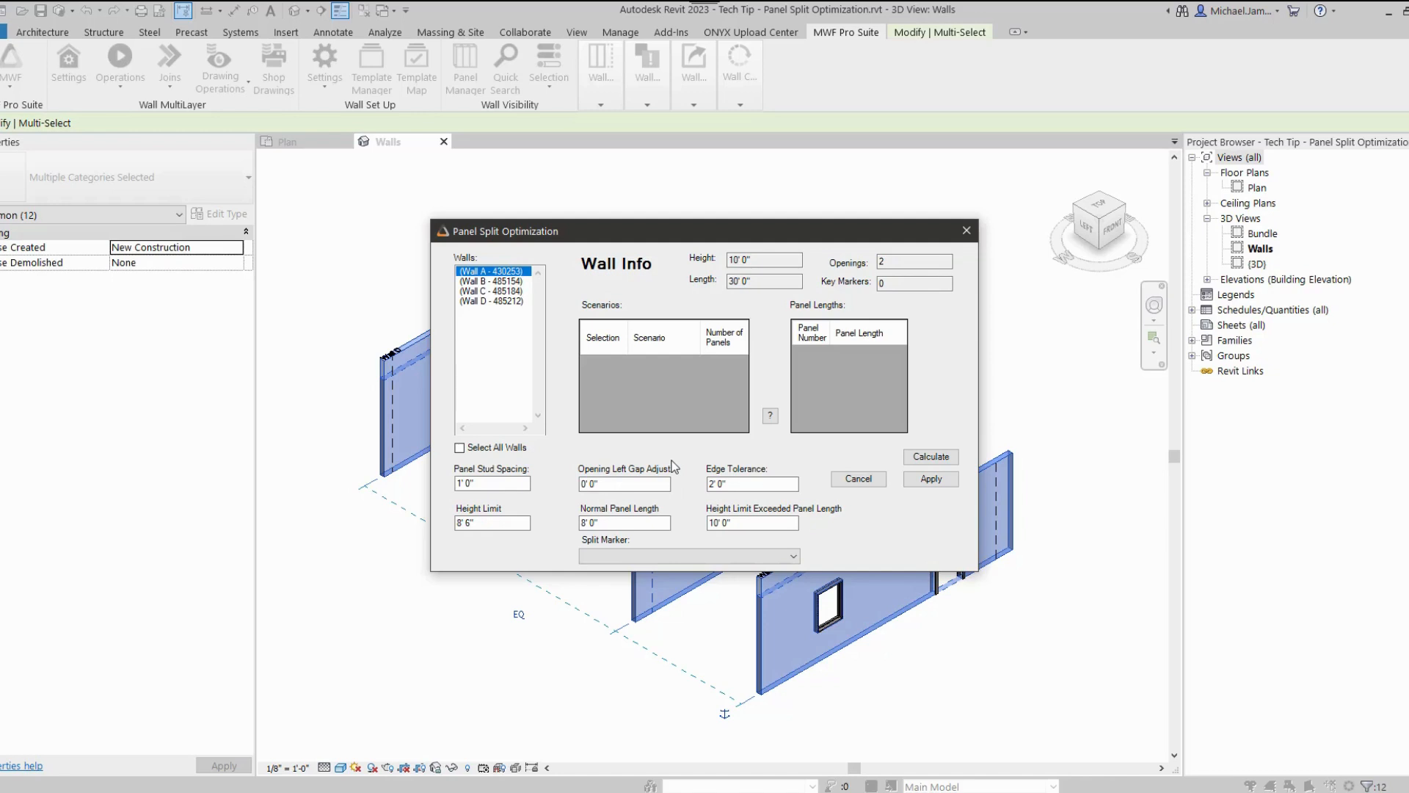
Step: Set the opening left gap adjustment to 0' 4", the height limit to 10' and the normal panel length to 12'
{"action": "left_click", "coordinate": [595, 486]}
{"action": "key", "text": "BackSpace"}
{"action": "type", "text": "4"}
{"action": "left_click", "coordinate": [478, 521]}
{"action": "type", "text": "10'"}
{"action": "left_click", "coordinate": [617, 523]}
{"action": "type", "text": "12'"}
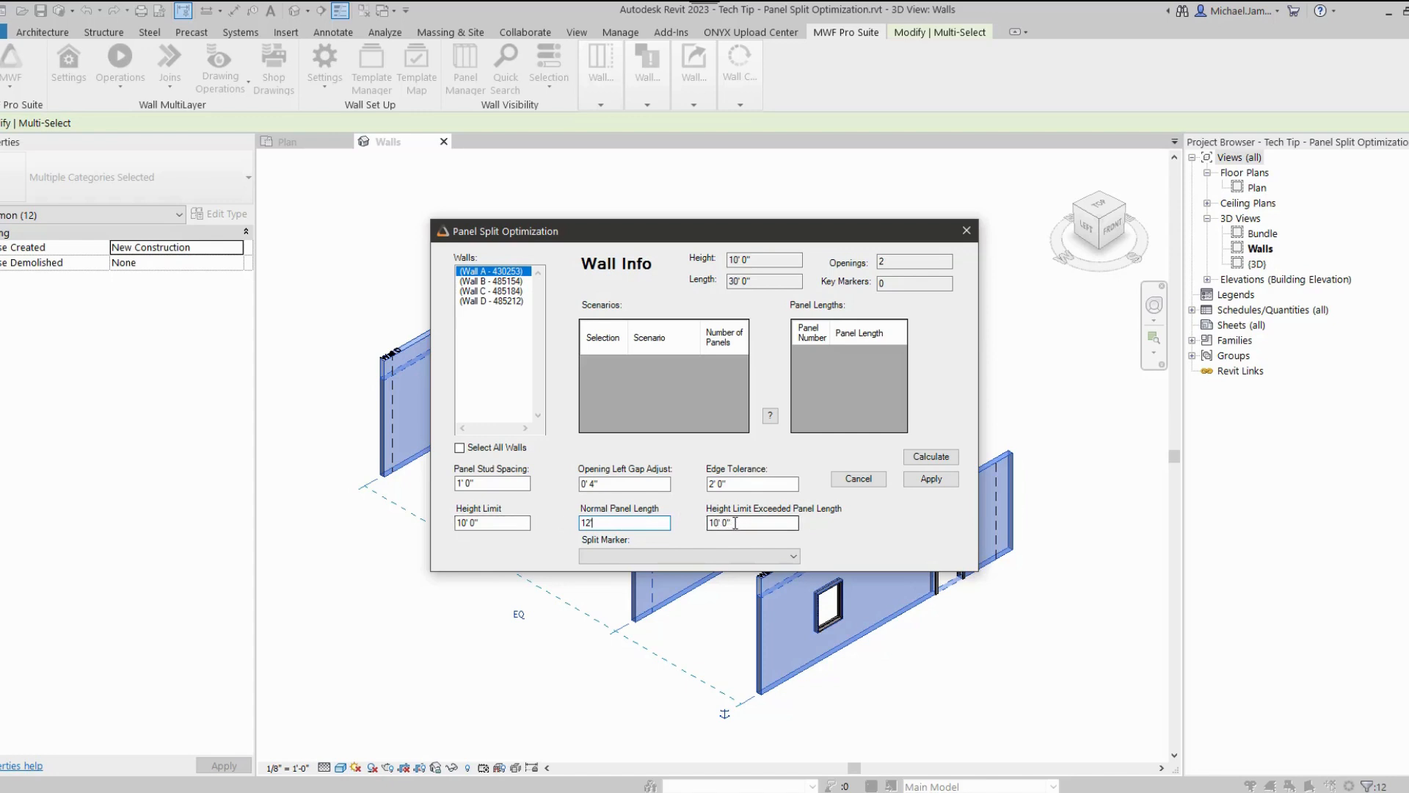
Step: Choose "mwfW_BreakHoriz : Split Wall Horizontally" as the split marker and calculate the panel scenarios for Wall A
{"action": "left_click", "coordinate": [758, 558]}
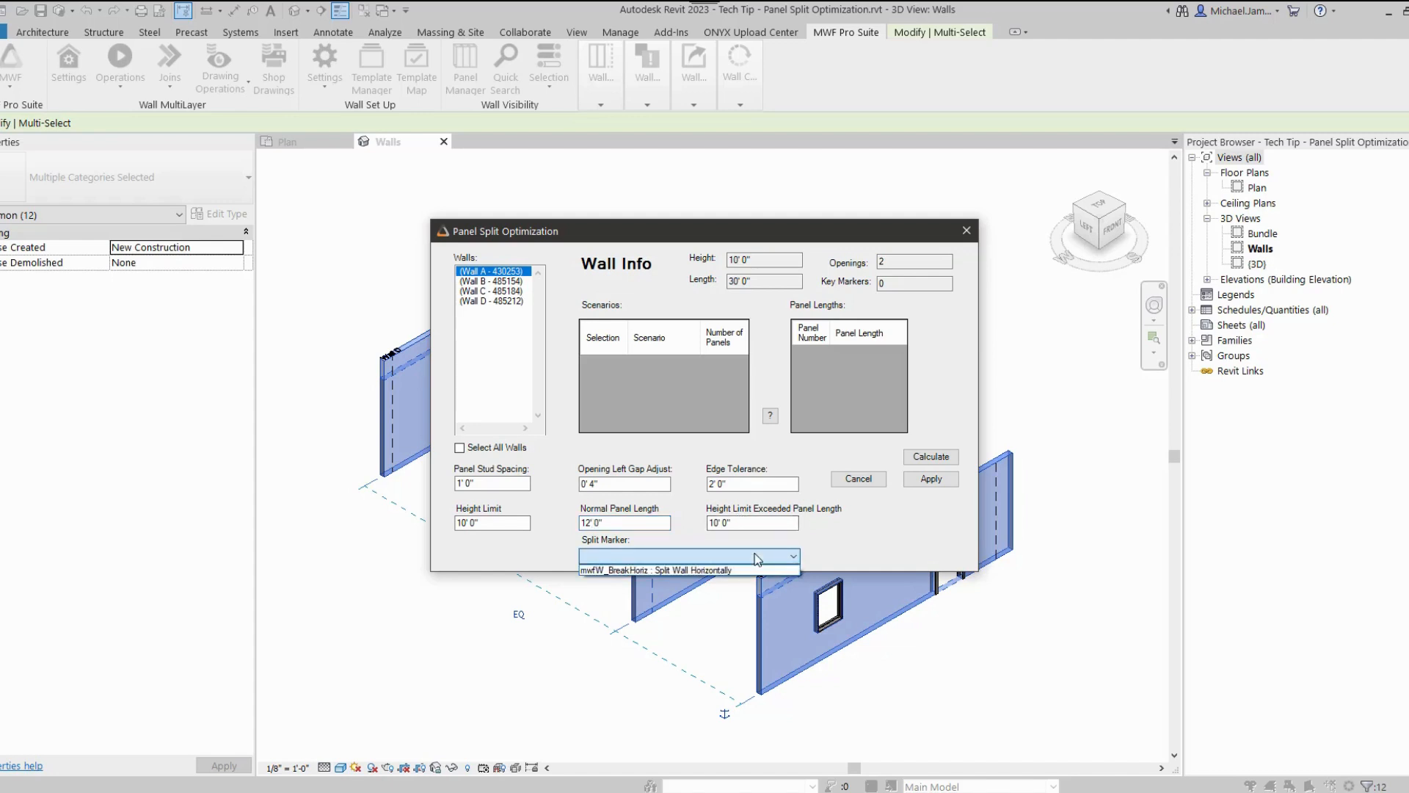
{"action": "left_click", "coordinate": [705, 570]}
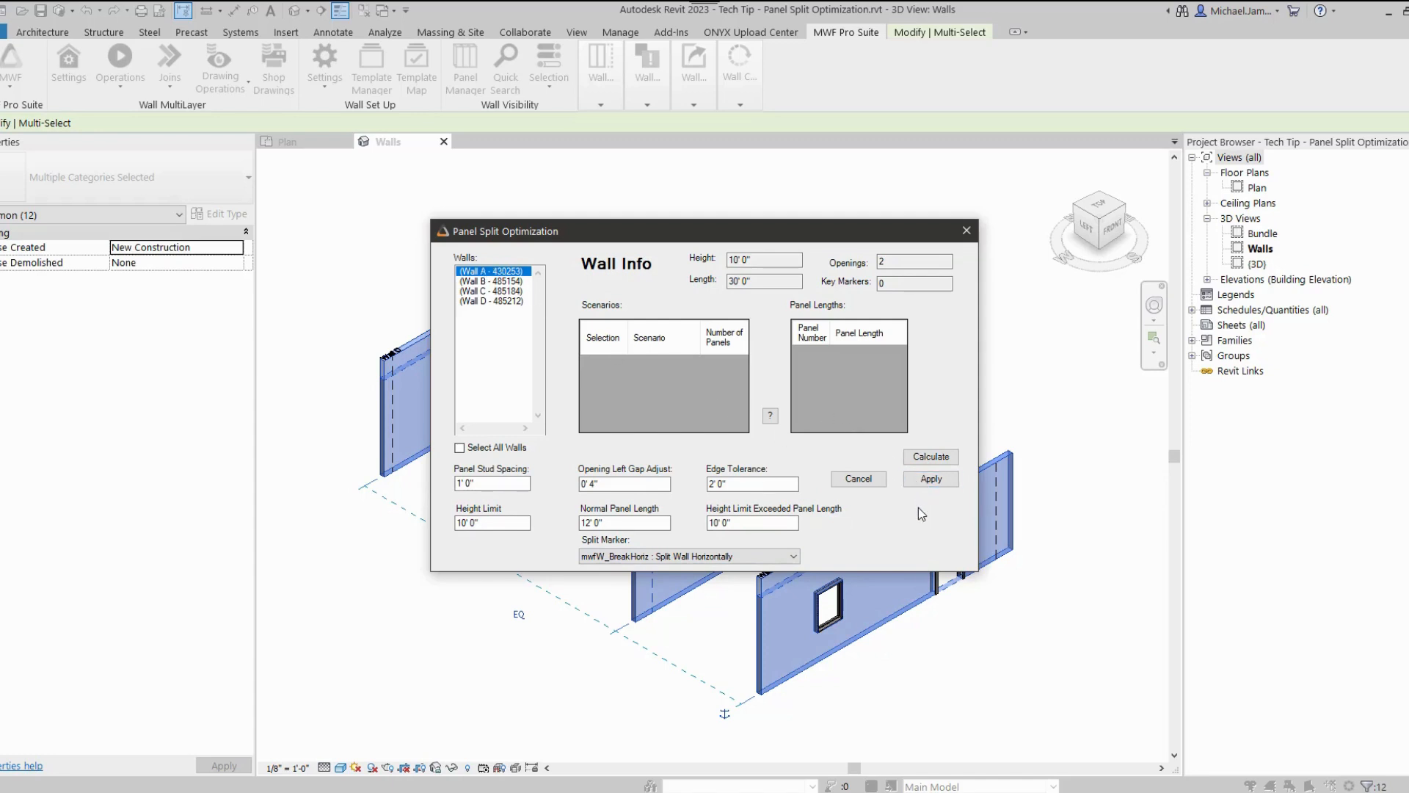
{"action": "left_click", "coordinate": [932, 457]}
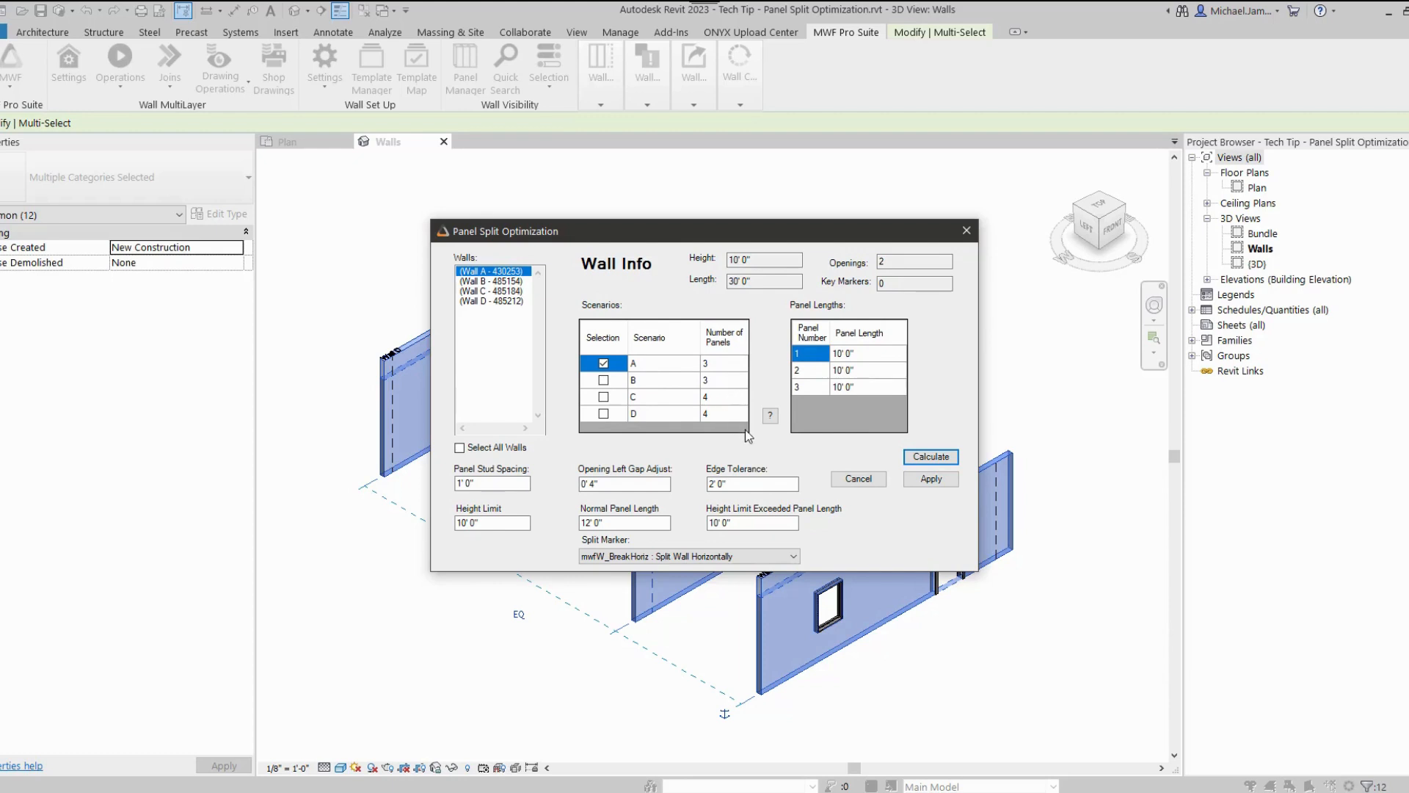
Step: Consult the scenario help and compare the panel lengths of scenarios C and D for Wall A
{"action": "left_click", "coordinate": [769, 415]}
{"action": "left_click", "coordinate": [603, 396]}
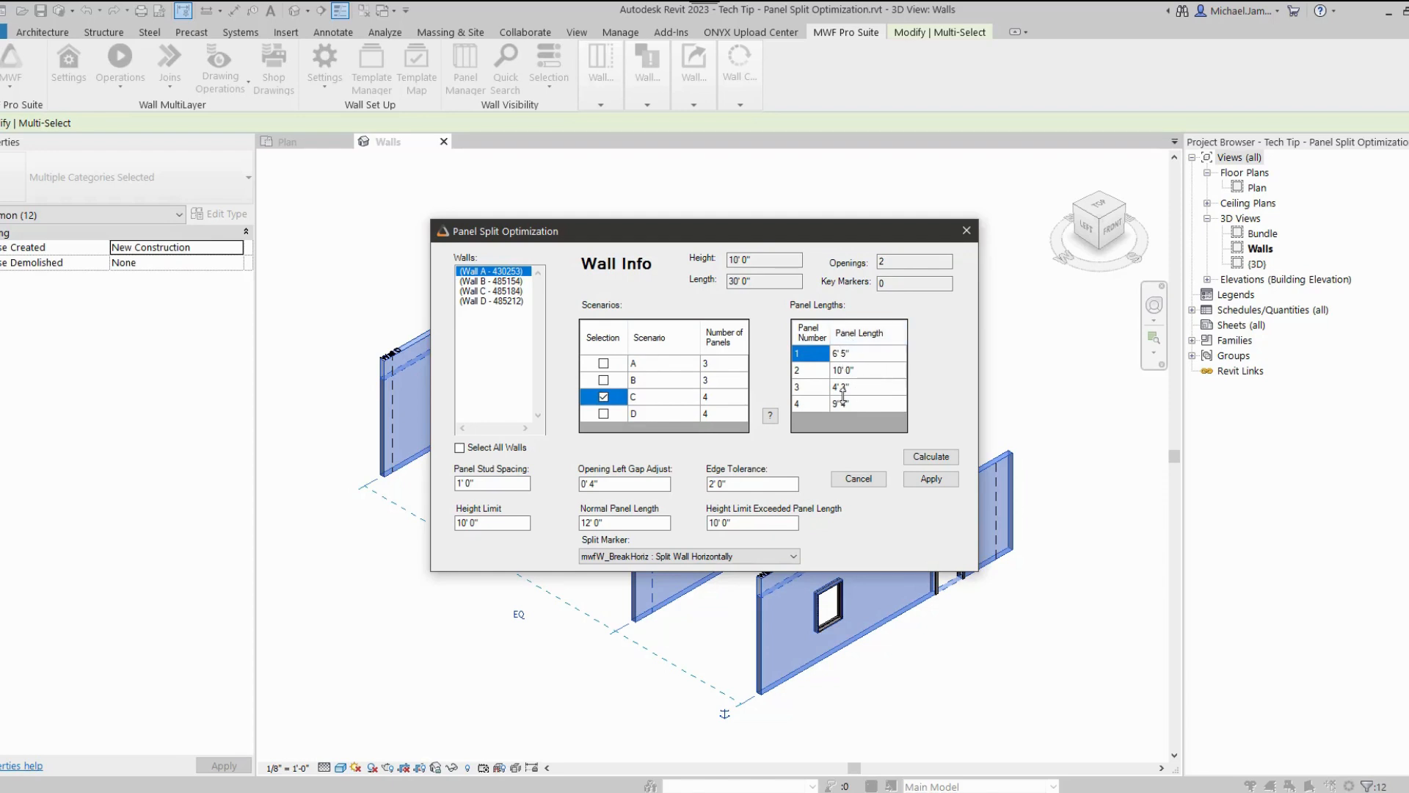
{"action": "left_click", "coordinate": [603, 414]}
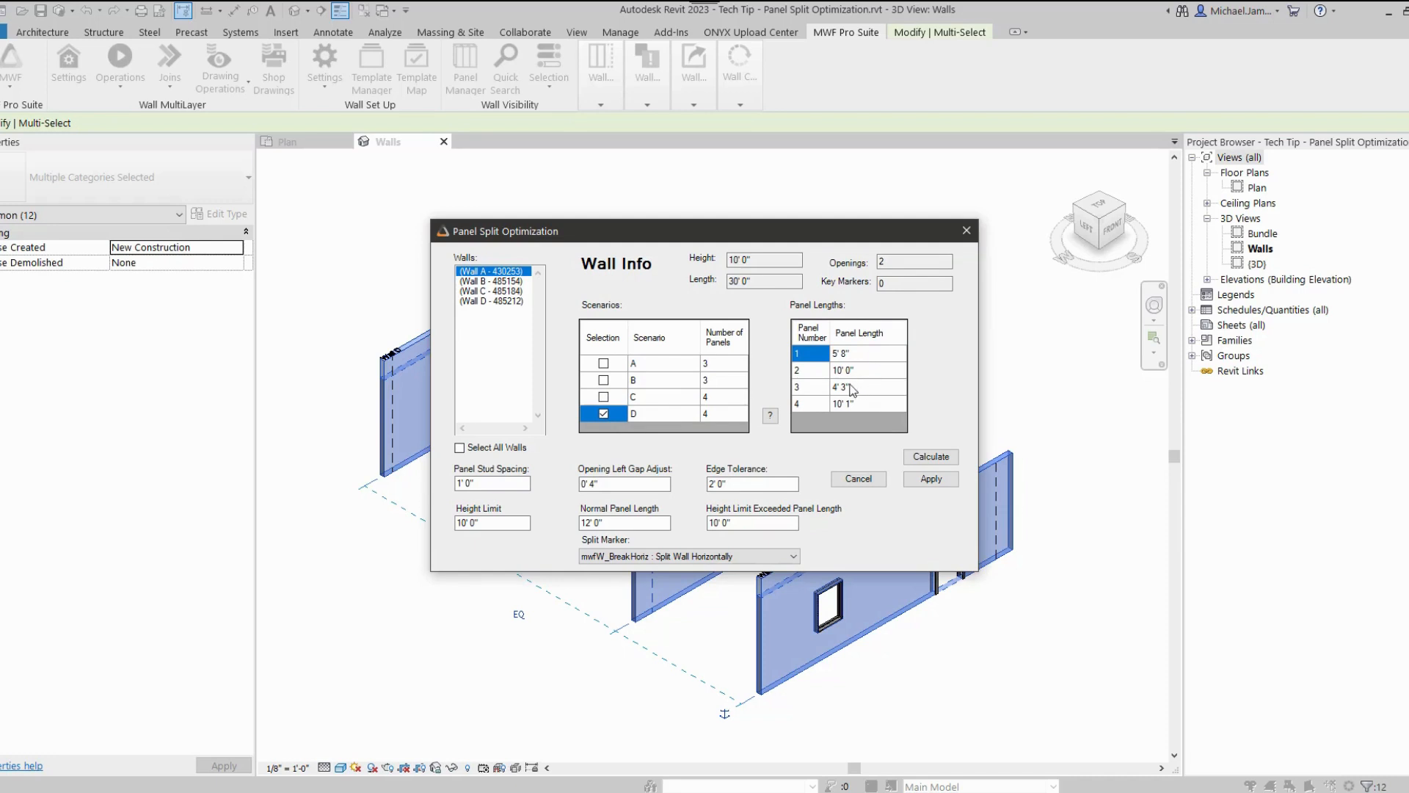
Step: Apply scenario A to split Wall A, and clear the wall selection in the model
{"action": "left_click", "coordinate": [603, 363]}
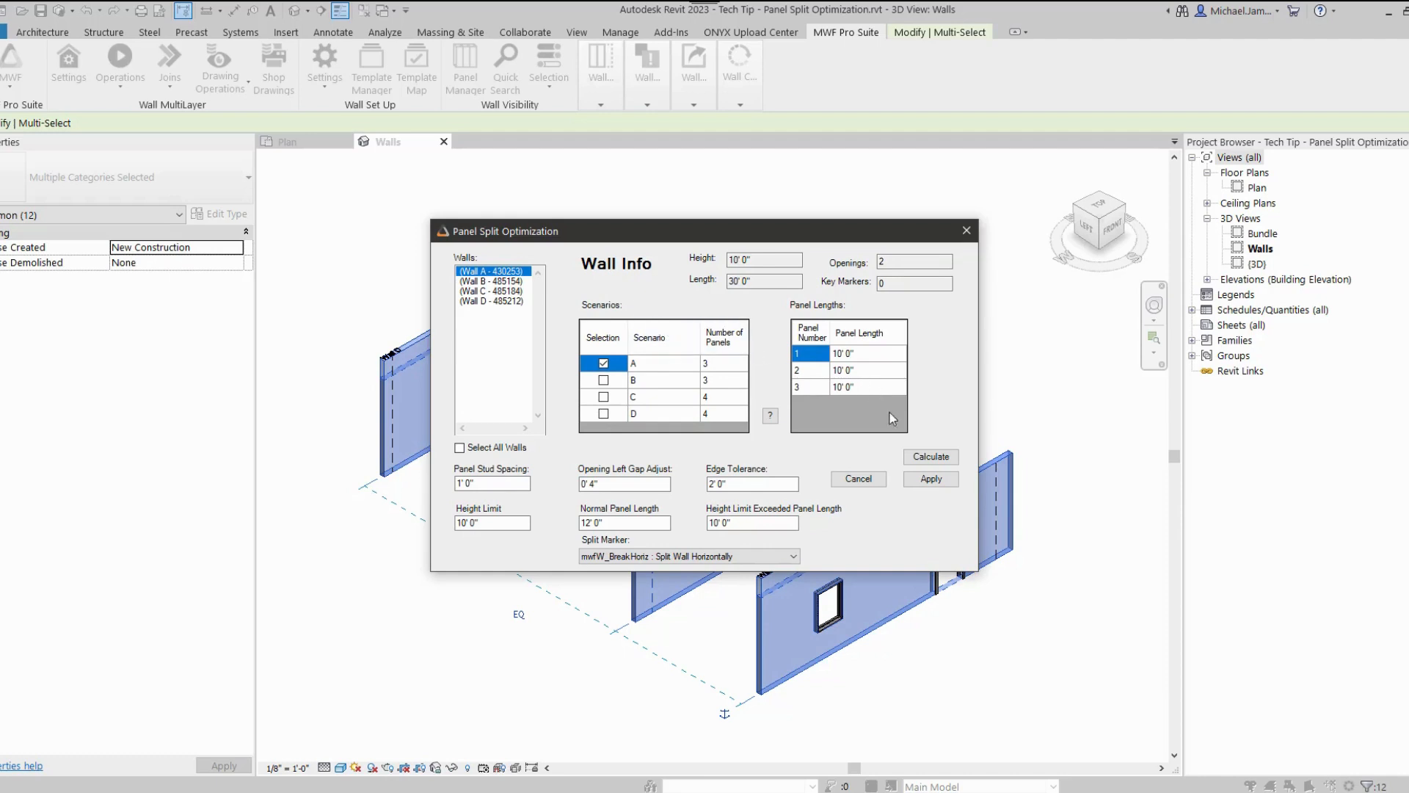
{"action": "left_click", "coordinate": [931, 479]}
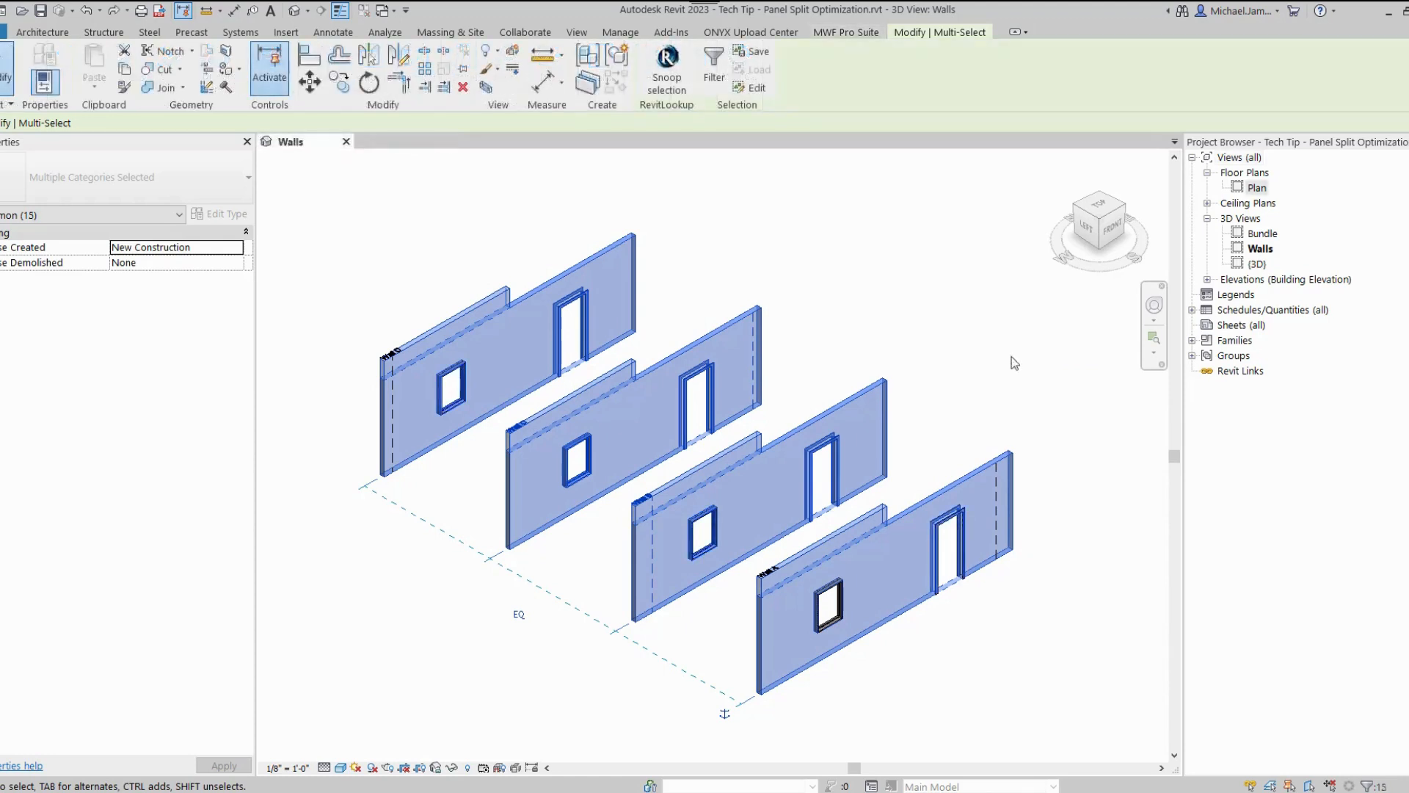
{"action": "left_click", "coordinate": [1011, 357]}
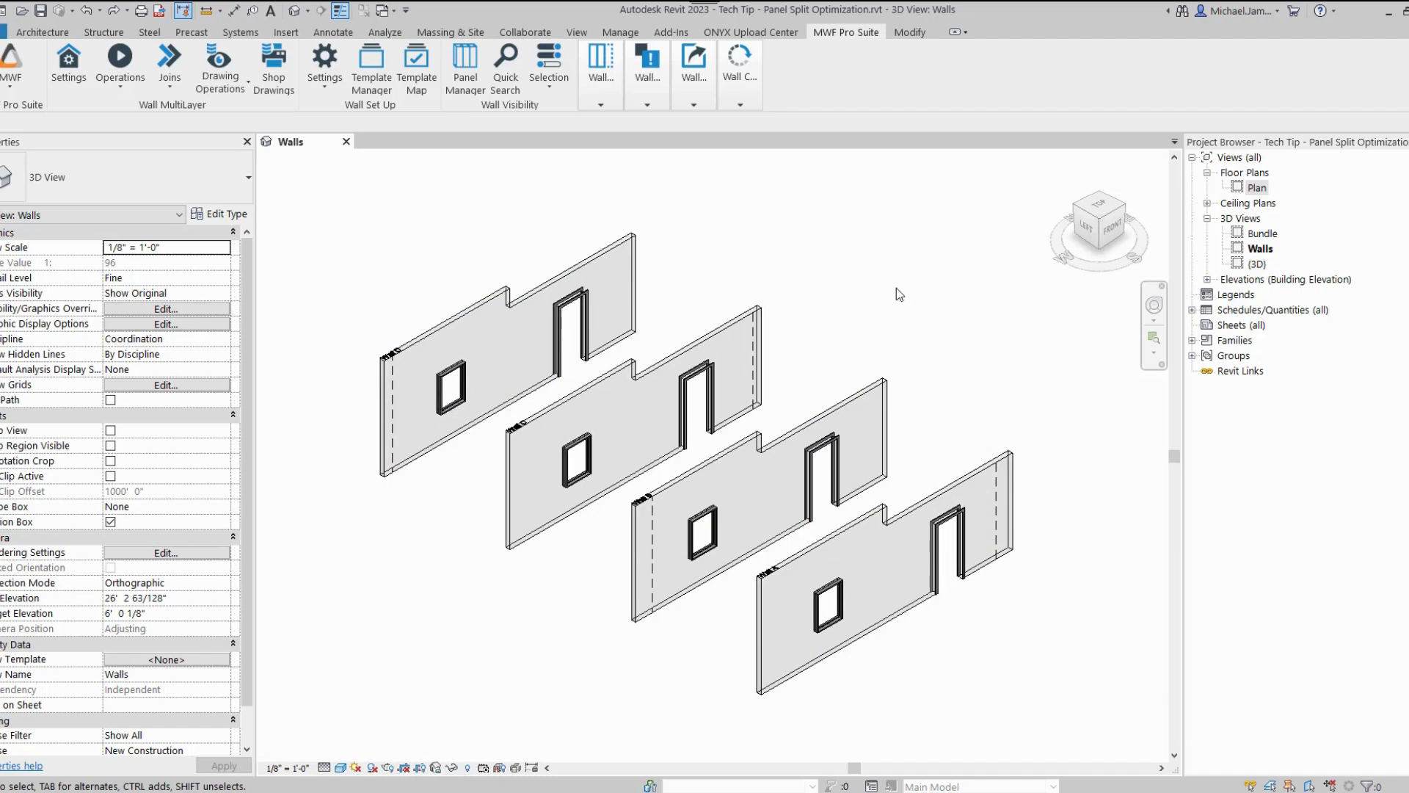
Step: Open the Plan floor plan and place an aligned dimension string along the lowest wall, through its ends and both split markers
{"action": "double_click", "coordinate": [1257, 189]}
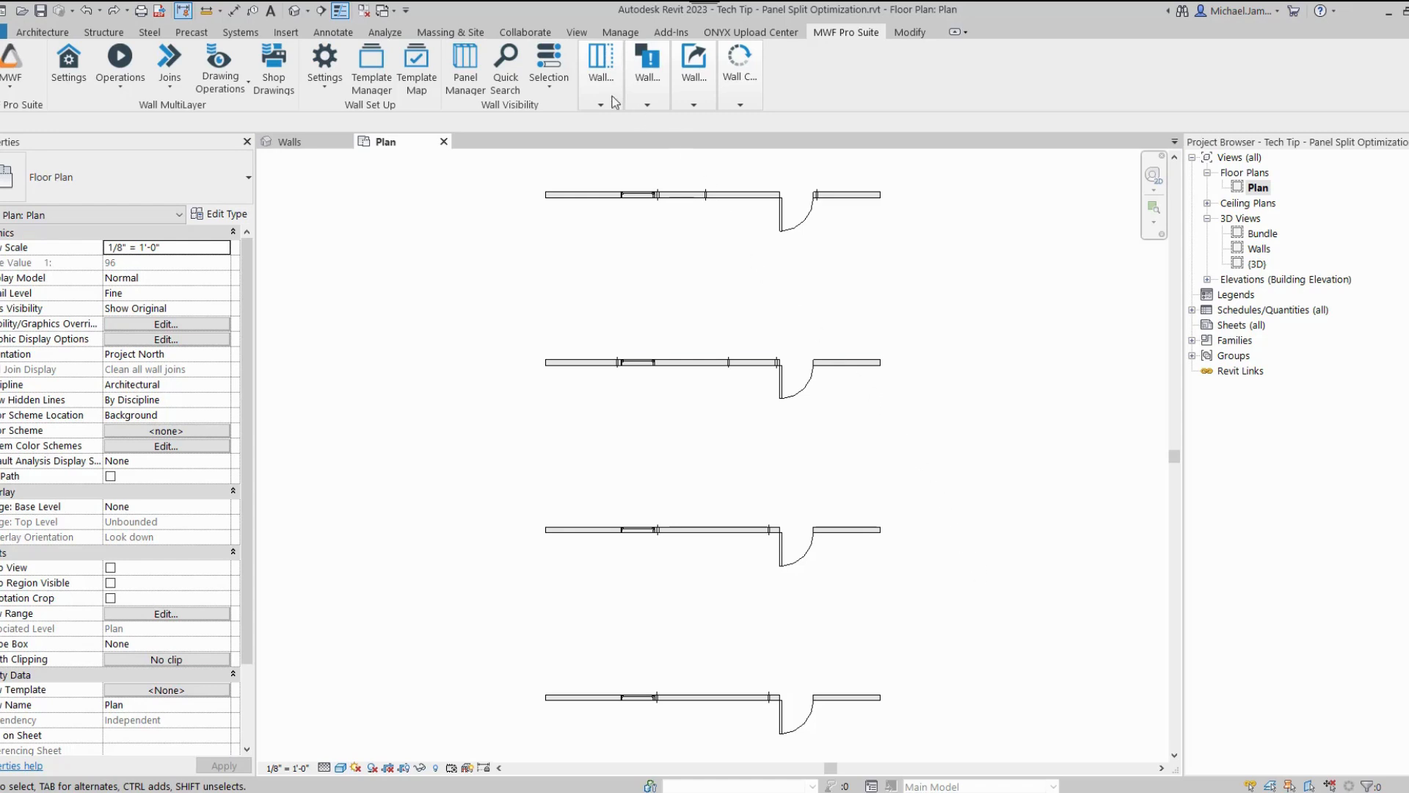
{"action": "scroll", "coordinate": [826, 580], "scroll_direction": "up", "scroll_amount": 3}
{"action": "scroll", "coordinate": [821, 534], "scroll_direction": "up", "scroll_amount": 2}
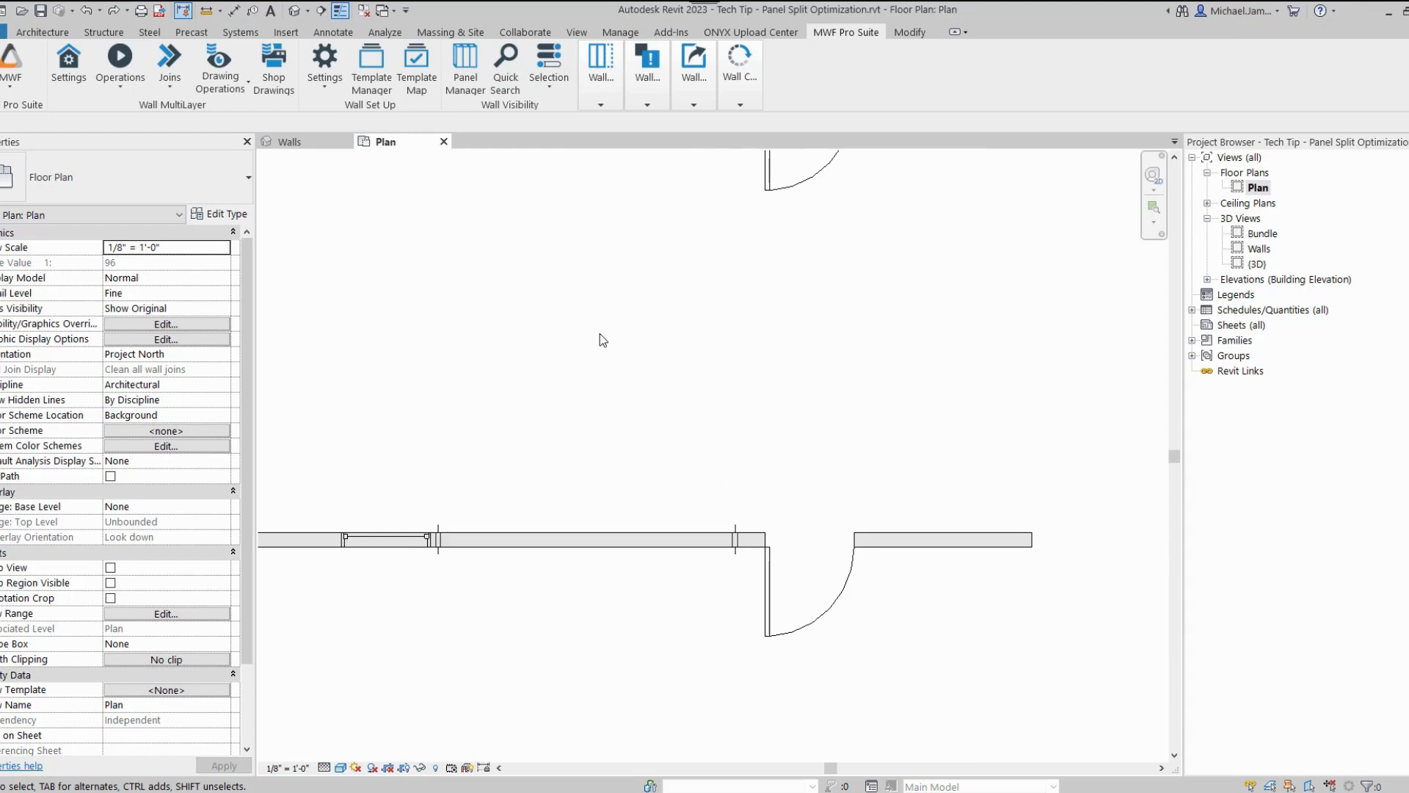
{"action": "left_click", "coordinate": [325, 34]}
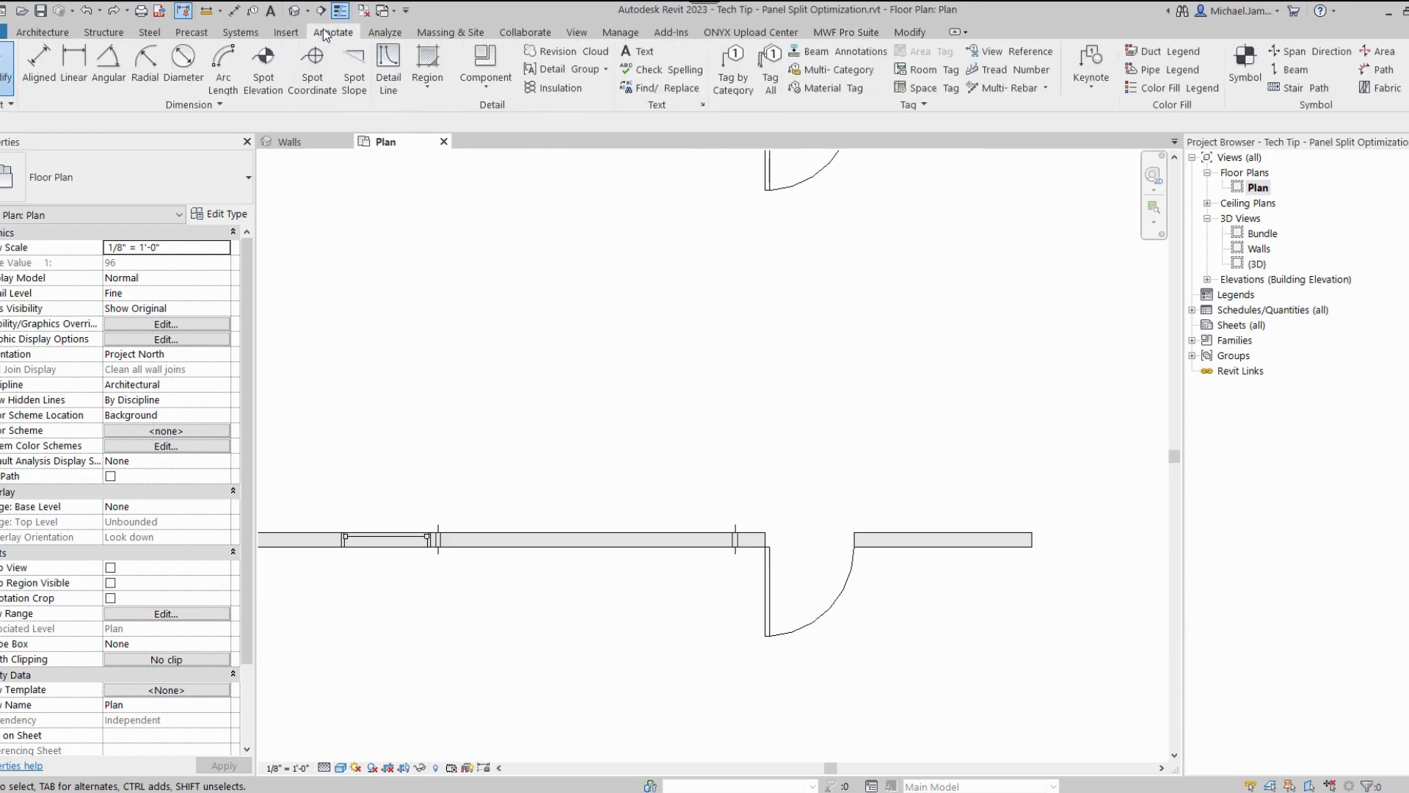
{"action": "left_click", "coordinate": [39, 62]}
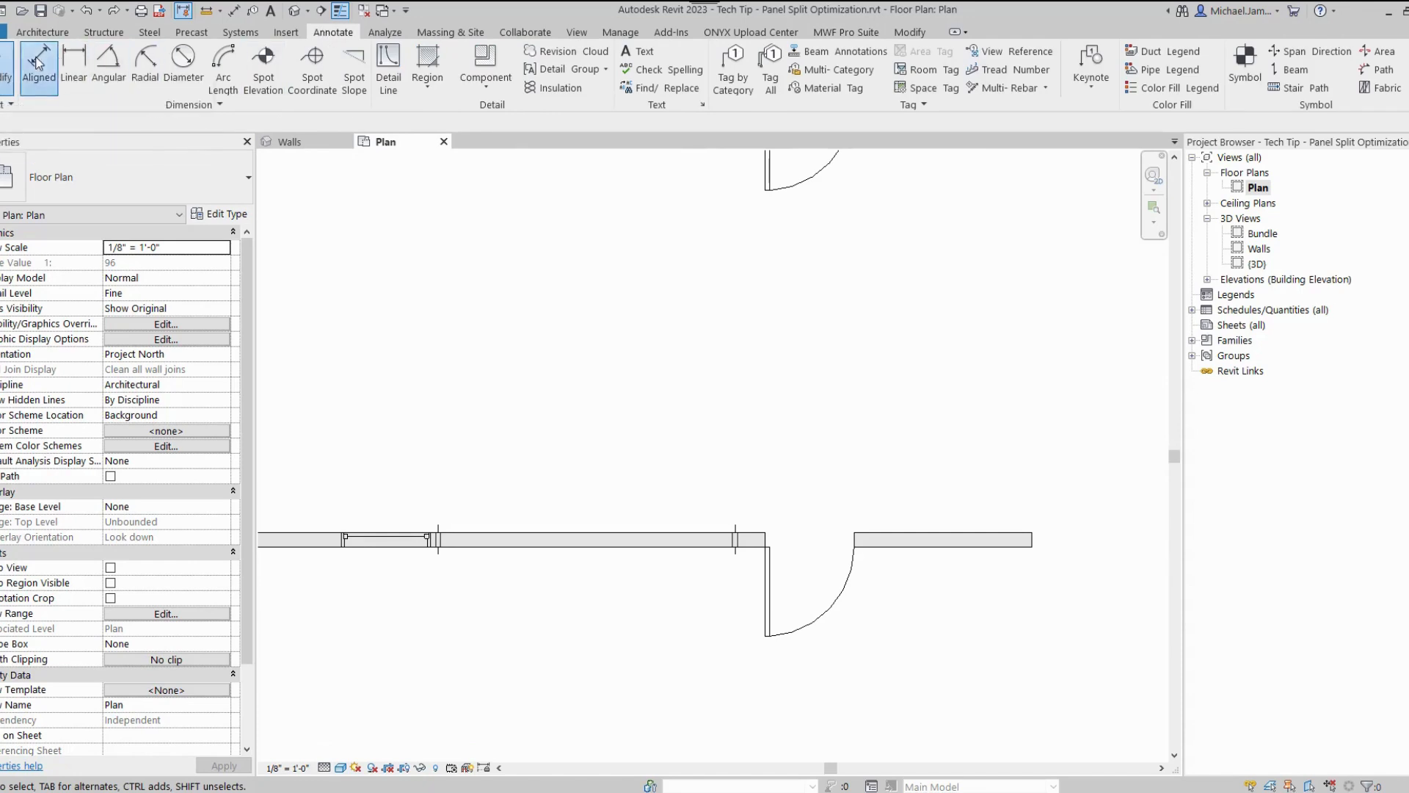
{"action": "left_click", "coordinate": [1036, 545]}
{"action": "left_click", "coordinate": [738, 534]}
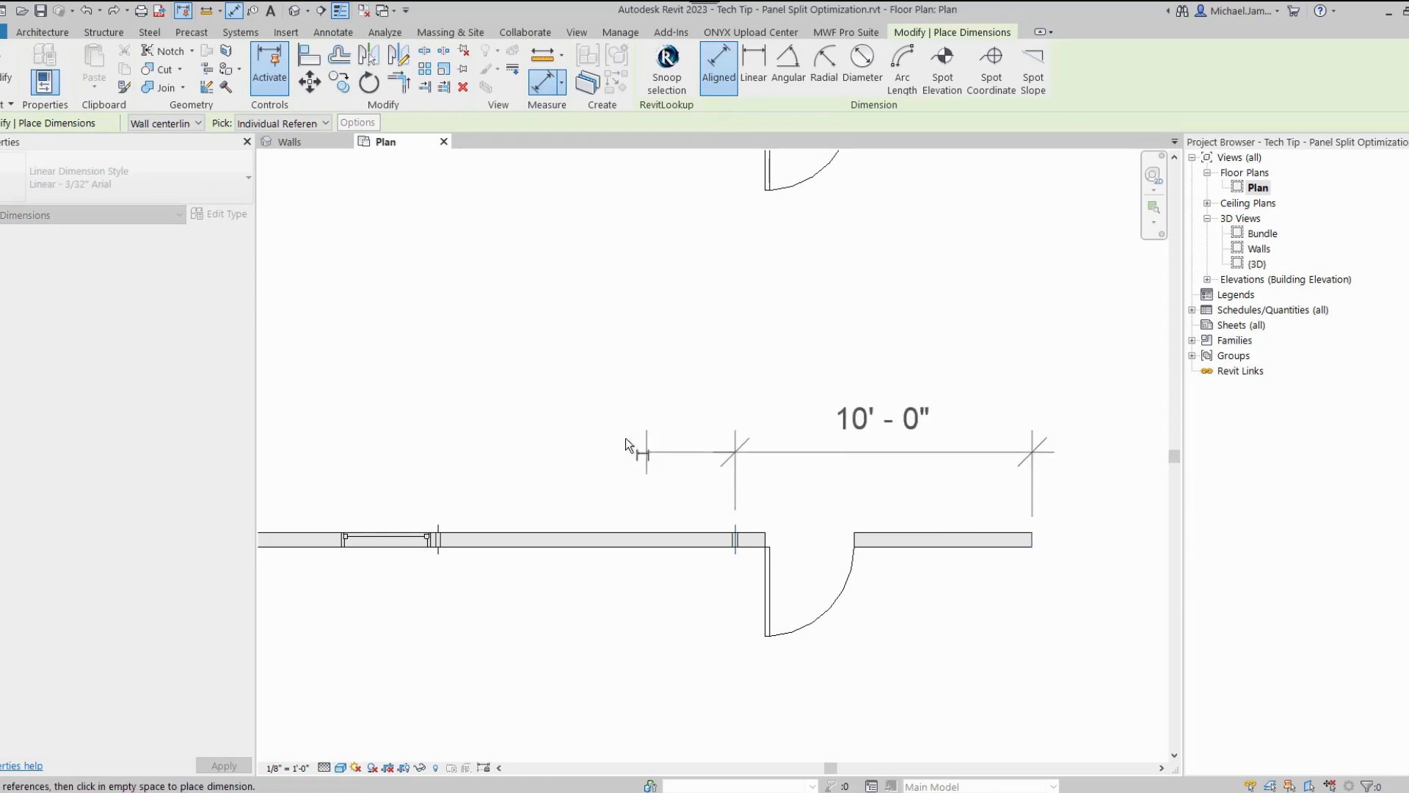
{"action": "middle_click_drag", "start_coordinate": [651, 459], "coordinate": [729, 411]}
{"action": "left_click", "coordinate": [563, 507]}
{"action": "left_click", "coordinate": [268, 518]}
{"action": "scroll", "coordinate": [341, 430], "scroll_direction": "down", "scroll_amount": 2}
{"action": "left_click", "coordinate": [449, 422]}
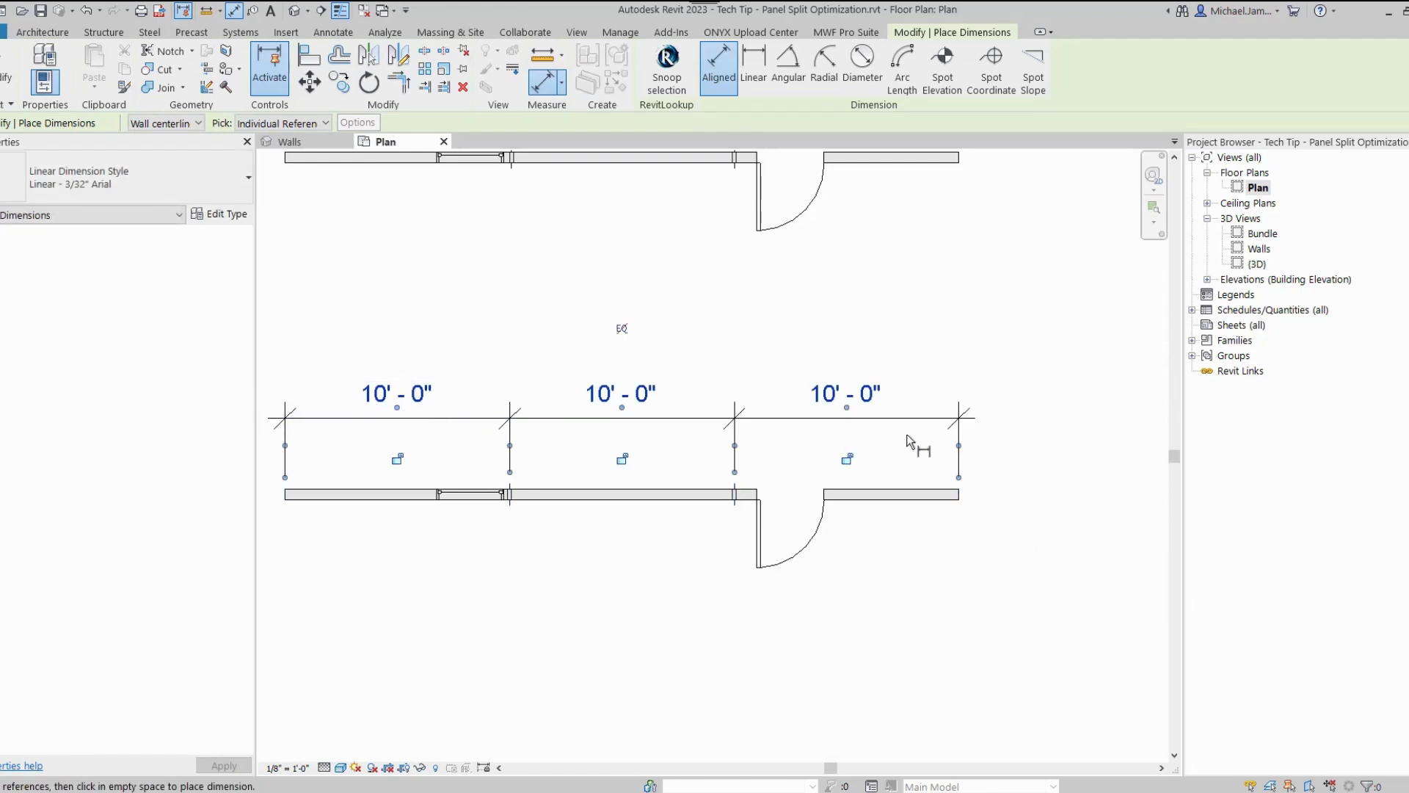
Step: Place an aligned dimension string along the second wall from the bottom of the plan, through its ends and both split markers
{"action": "scroll", "coordinate": [926, 407], "scroll_direction": "down", "scroll_amount": 2}
{"action": "middle_click_drag", "start_coordinate": [877, 396], "coordinate": [946, 480]}
{"action": "scroll", "coordinate": [781, 396], "scroll_direction": "up", "scroll_amount": 3}
{"action": "middle_click_drag", "start_coordinate": [793, 362], "coordinate": [722, 431]}
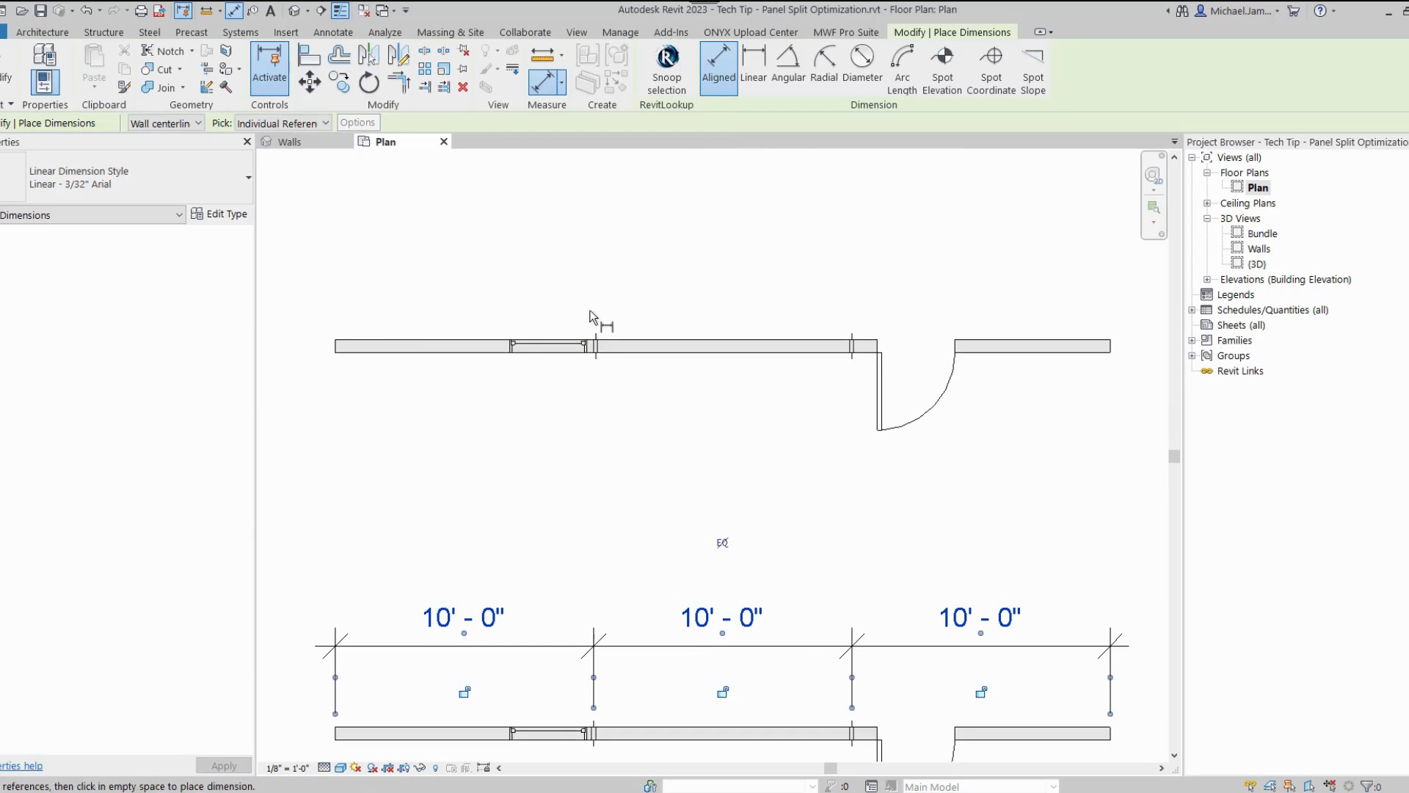
{"action": "scroll", "coordinate": [615, 310], "scroll_direction": "up", "scroll_amount": 1}
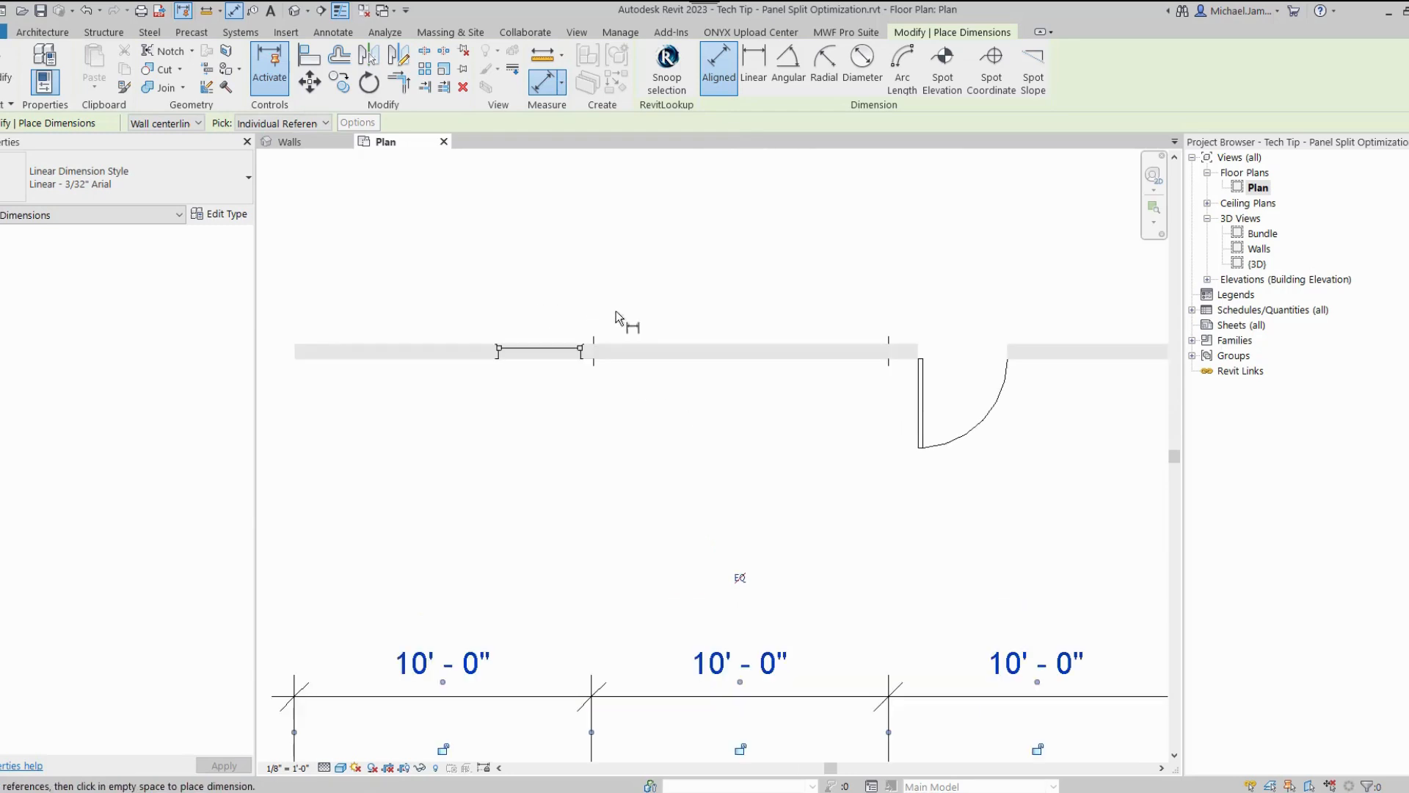
{"action": "left_click", "coordinate": [292, 354]}
{"action": "scroll", "coordinate": [362, 358], "scroll_direction": "down", "scroll_amount": 2}
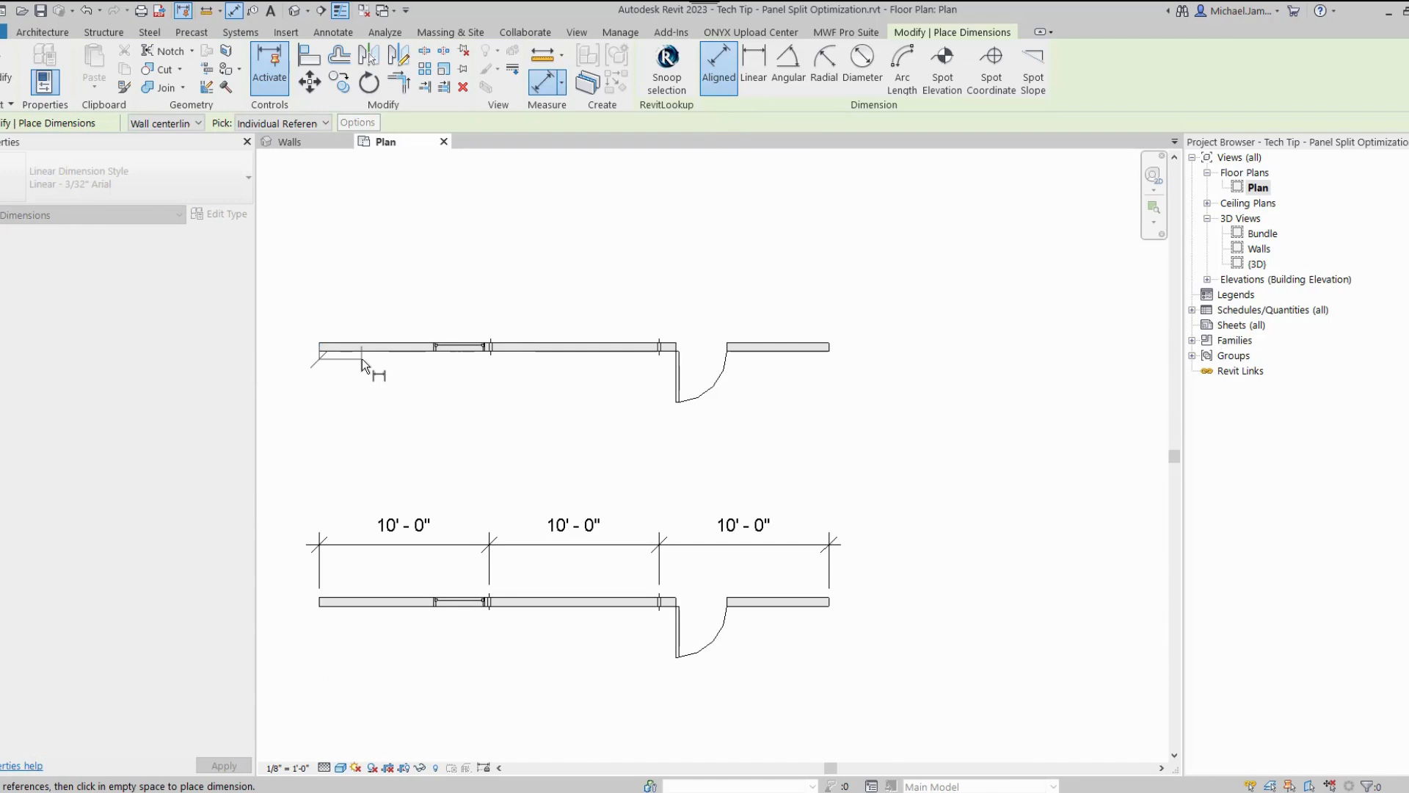
{"action": "scroll", "coordinate": [465, 341], "scroll_direction": "up", "scroll_amount": 1}
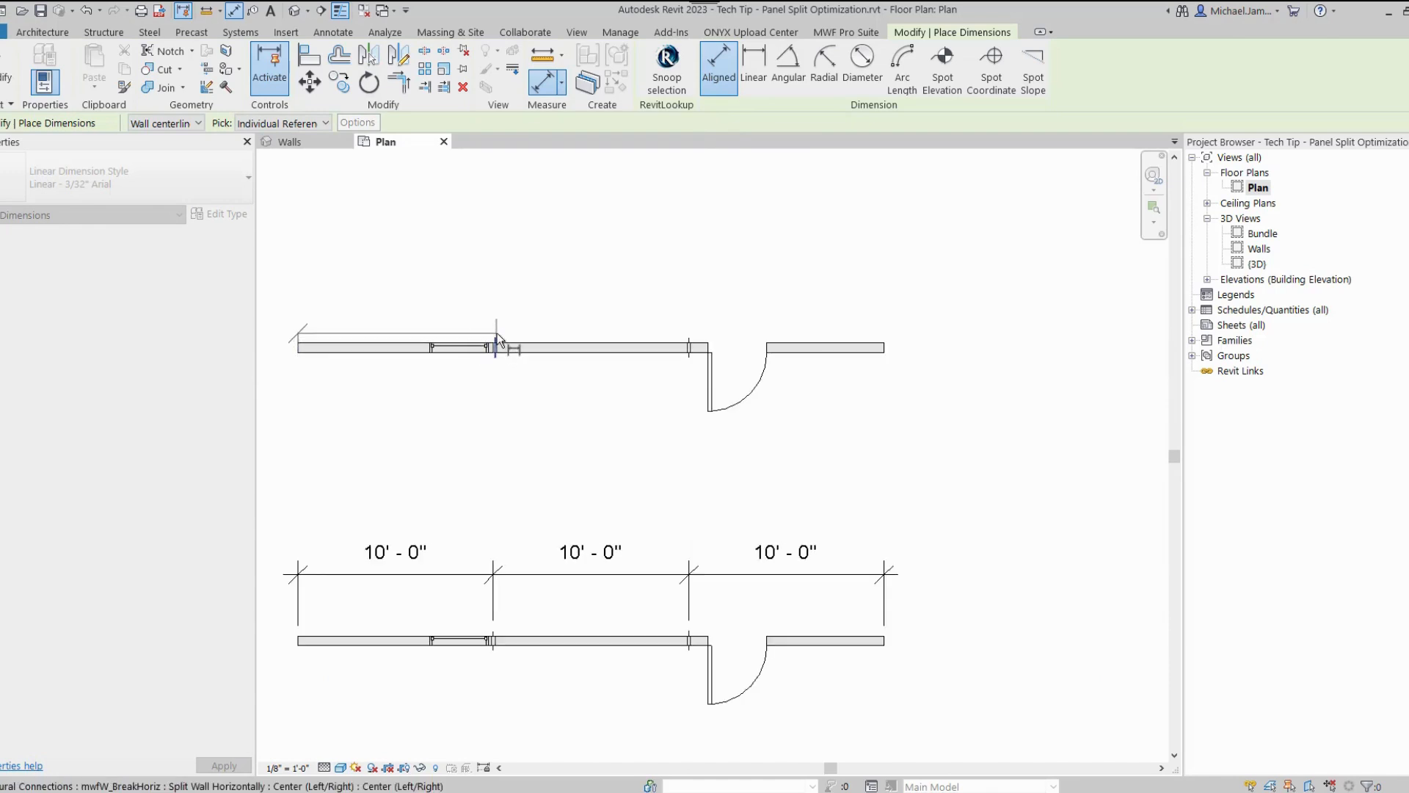
{"action": "left_click", "coordinate": [496, 339]}
{"action": "left_click", "coordinate": [687, 339]}
{"action": "left_click", "coordinate": [886, 347]}
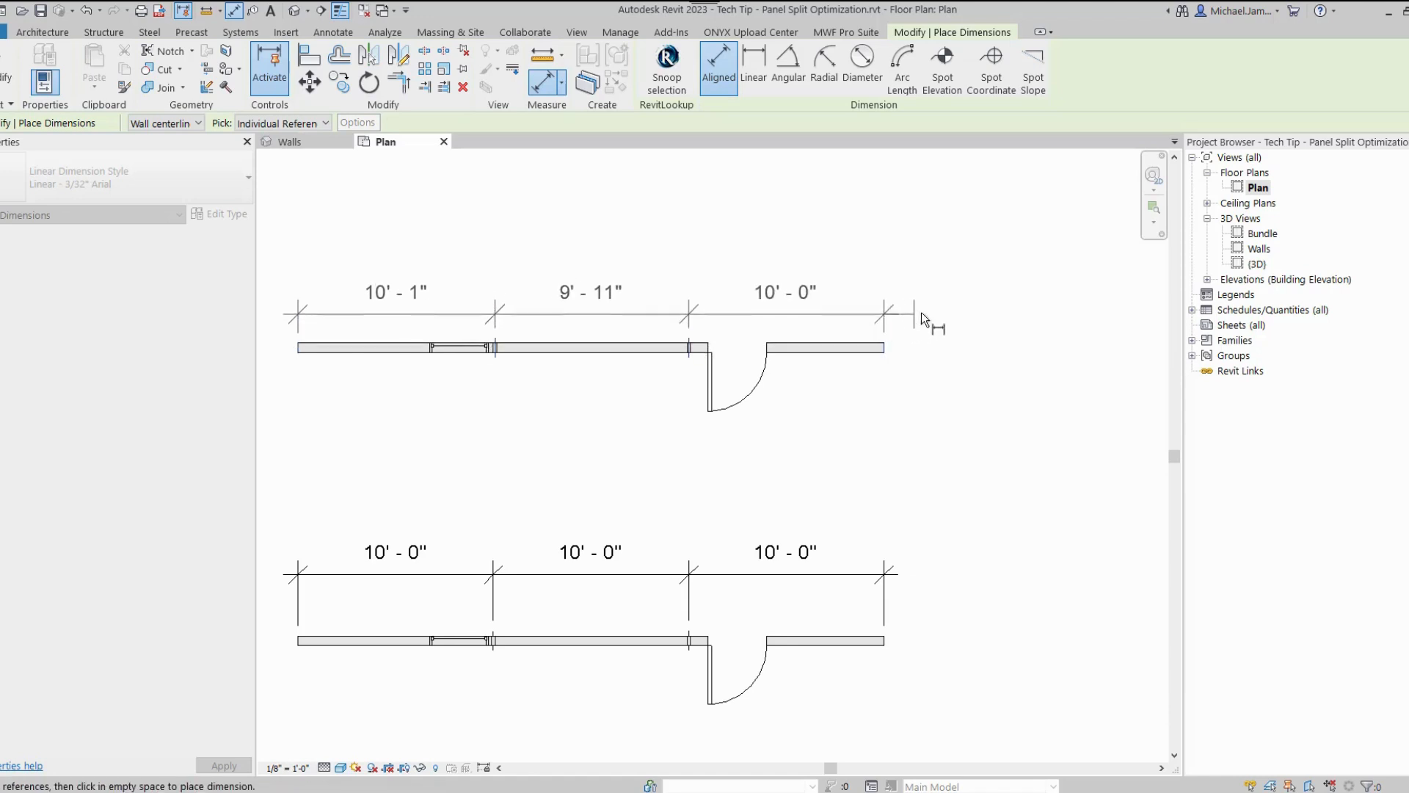
{"action": "left_click", "coordinate": [929, 316]}
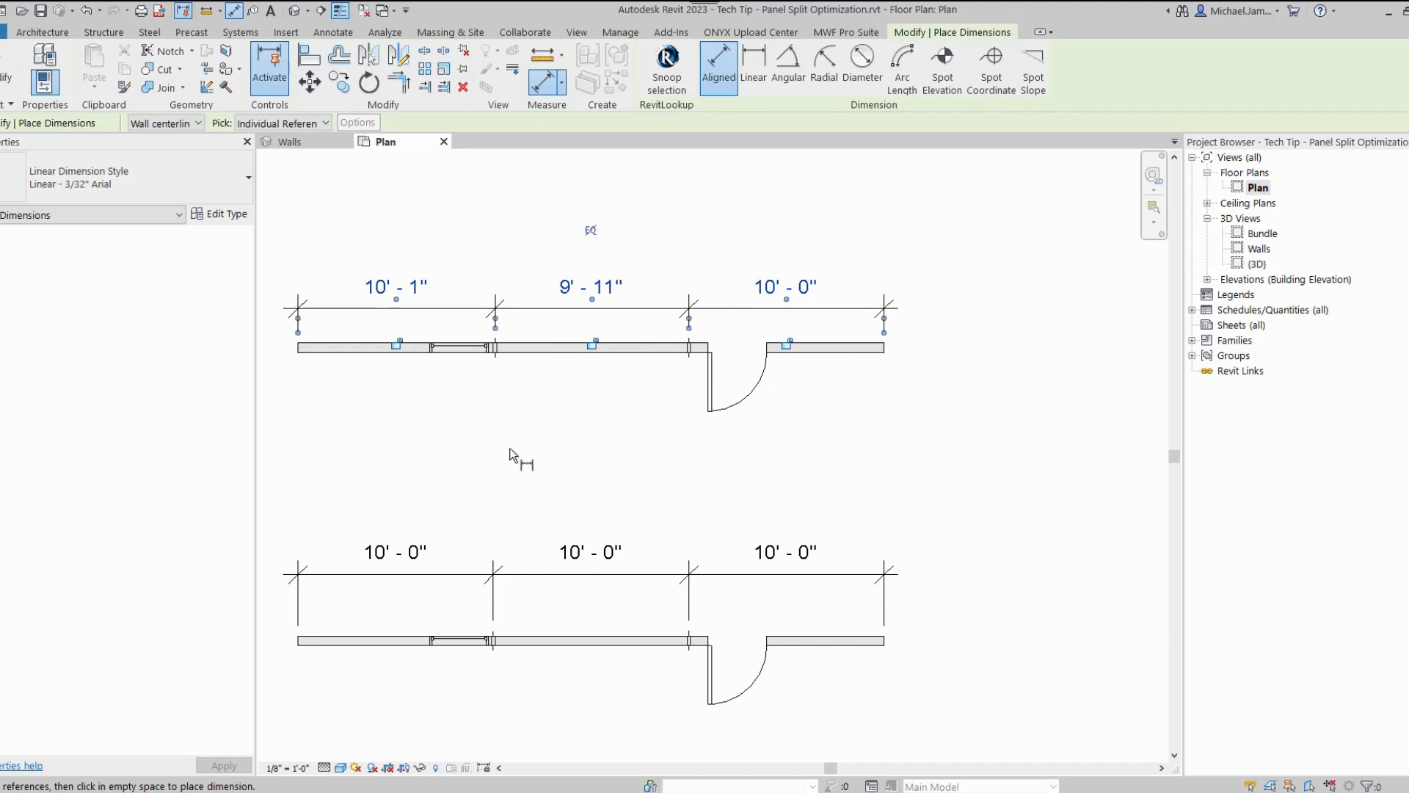
Step: Place an aligned dimension below Wall B between the window's right edge and the adjacent split marker
{"action": "middle_click_drag", "start_coordinate": [509, 448], "coordinate": [541, 471]}
{"action": "scroll", "coordinate": [540, 471], "scroll_direction": "up", "scroll_amount": 2}
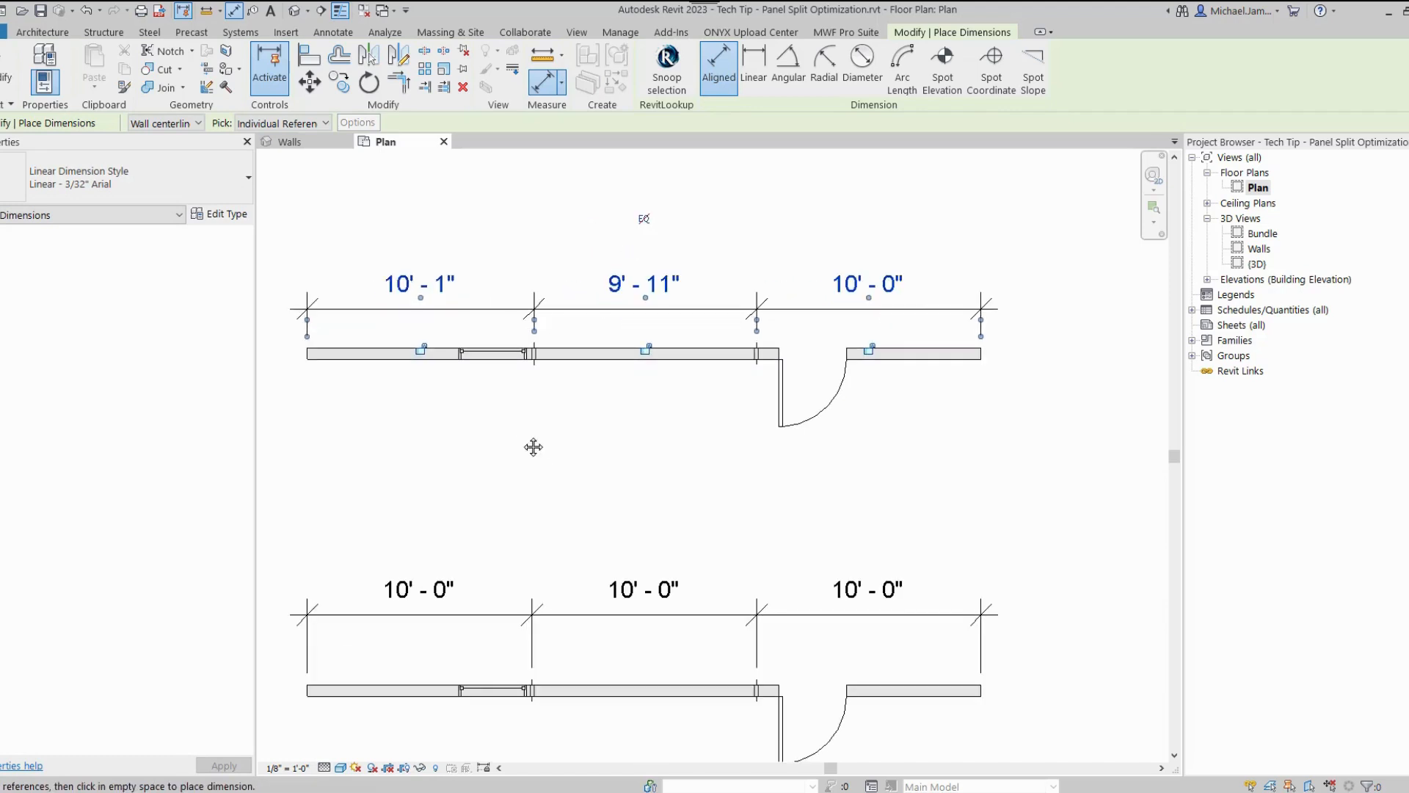
{"action": "scroll", "coordinate": [527, 436], "scroll_direction": "up", "scroll_amount": 3}
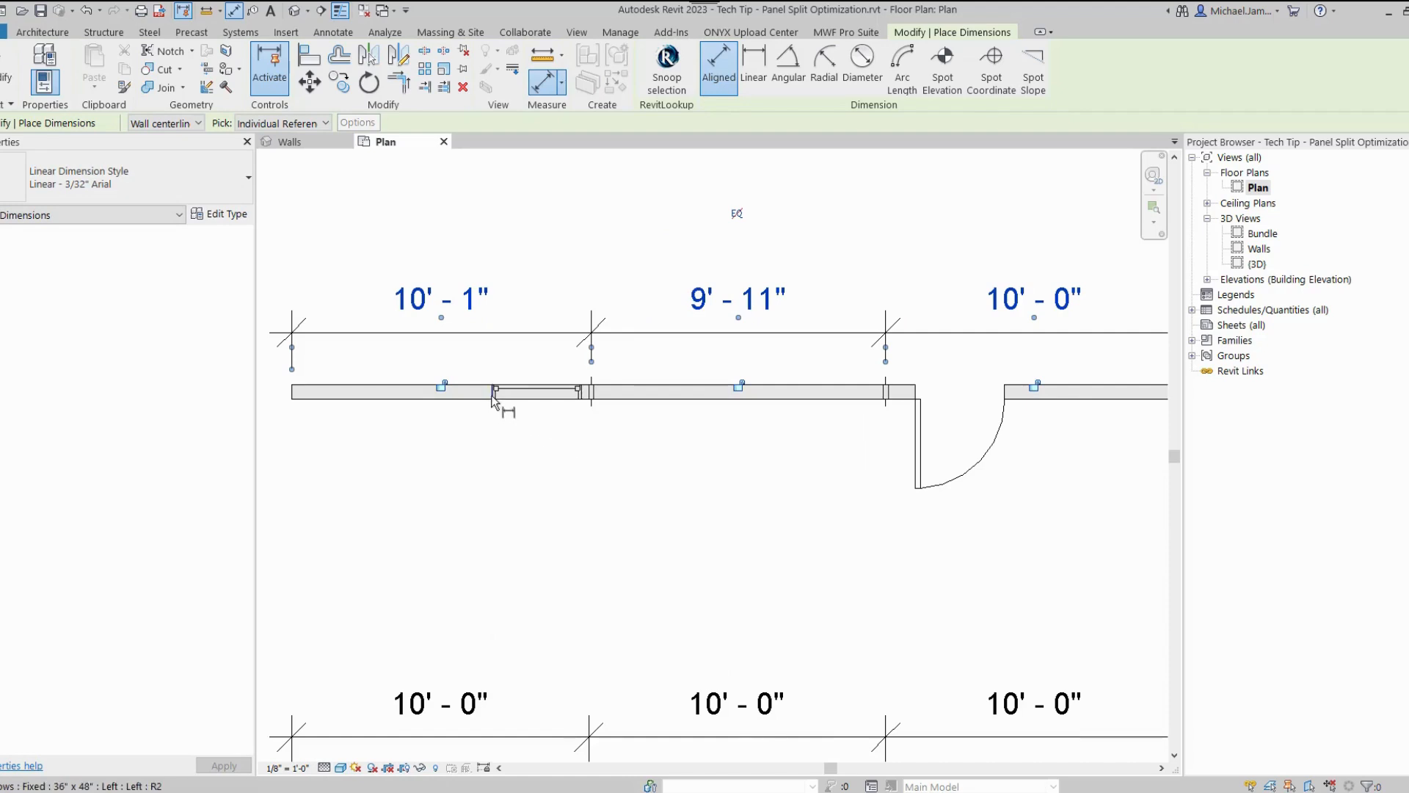
{"action": "scroll", "coordinate": [493, 400], "scroll_direction": "up", "scroll_amount": 3}
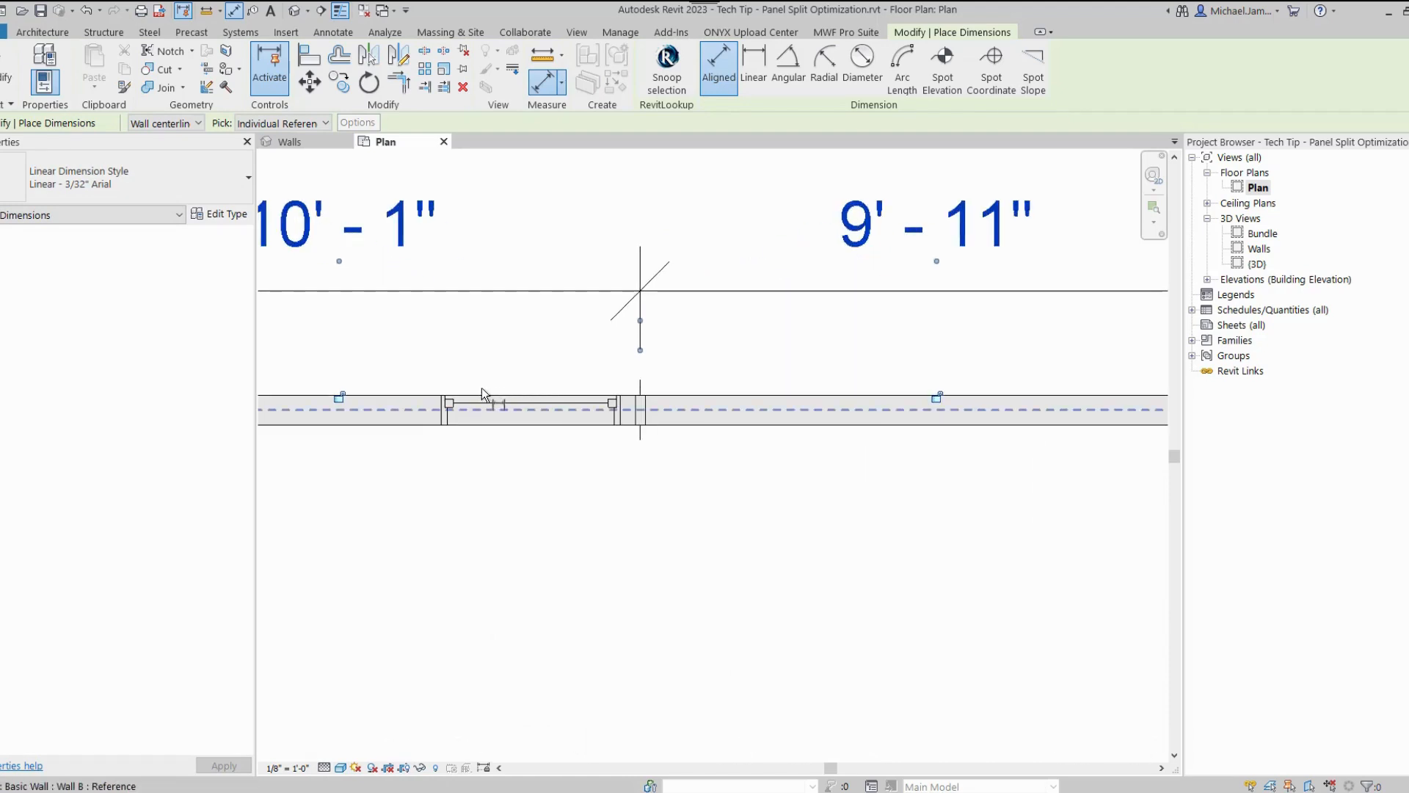
{"action": "middle_click_drag", "start_coordinate": [453, 387], "coordinate": [578, 352]}
{"action": "middle_click_drag", "start_coordinate": [394, 345], "coordinate": [535, 345]}
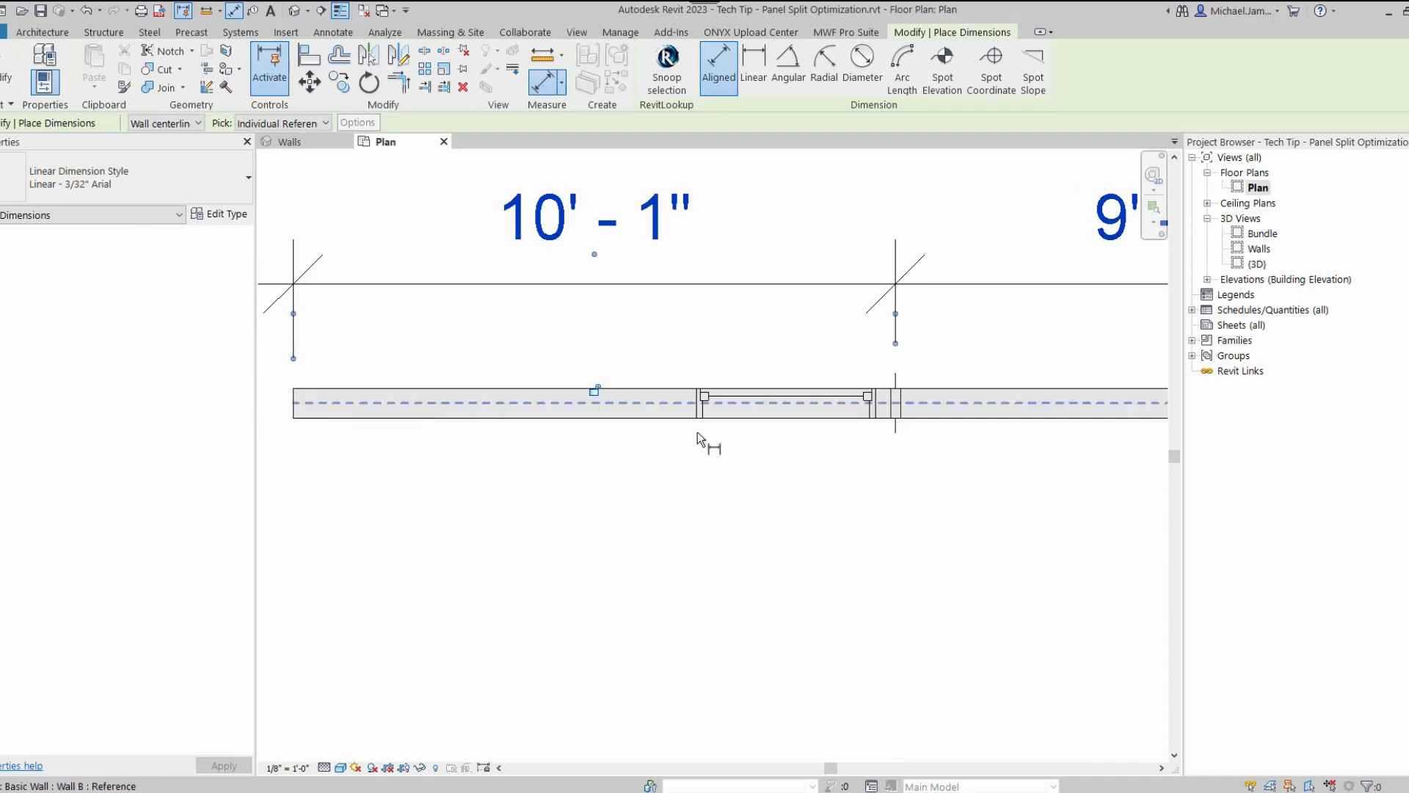
{"action": "scroll", "coordinate": [884, 460], "scroll_direction": "up", "scroll_amount": 1}
{"action": "scroll", "coordinate": [885, 456], "scroll_direction": "up", "scroll_amount": 1}
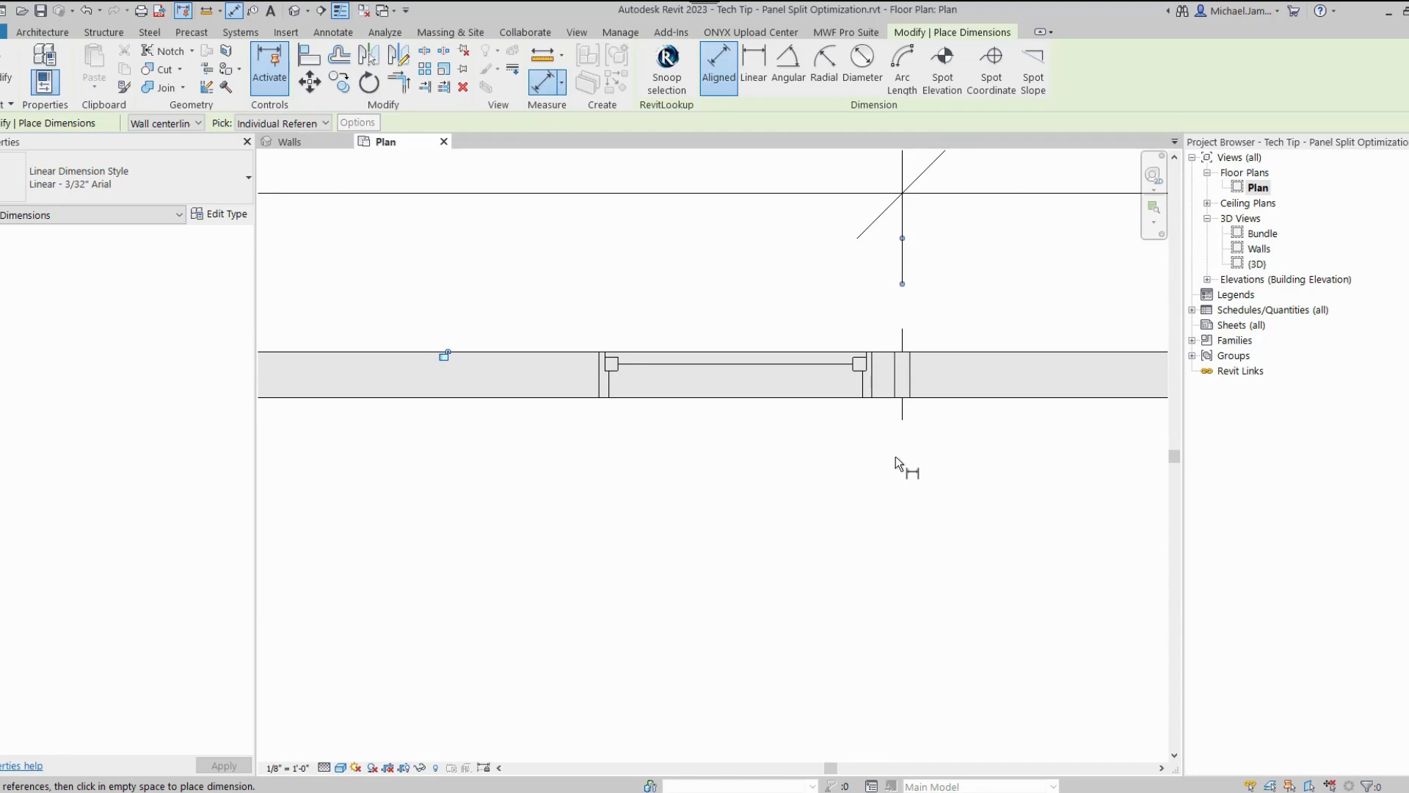
{"action": "left_click", "coordinate": [875, 386]}
{"action": "left_click", "coordinate": [901, 400]}
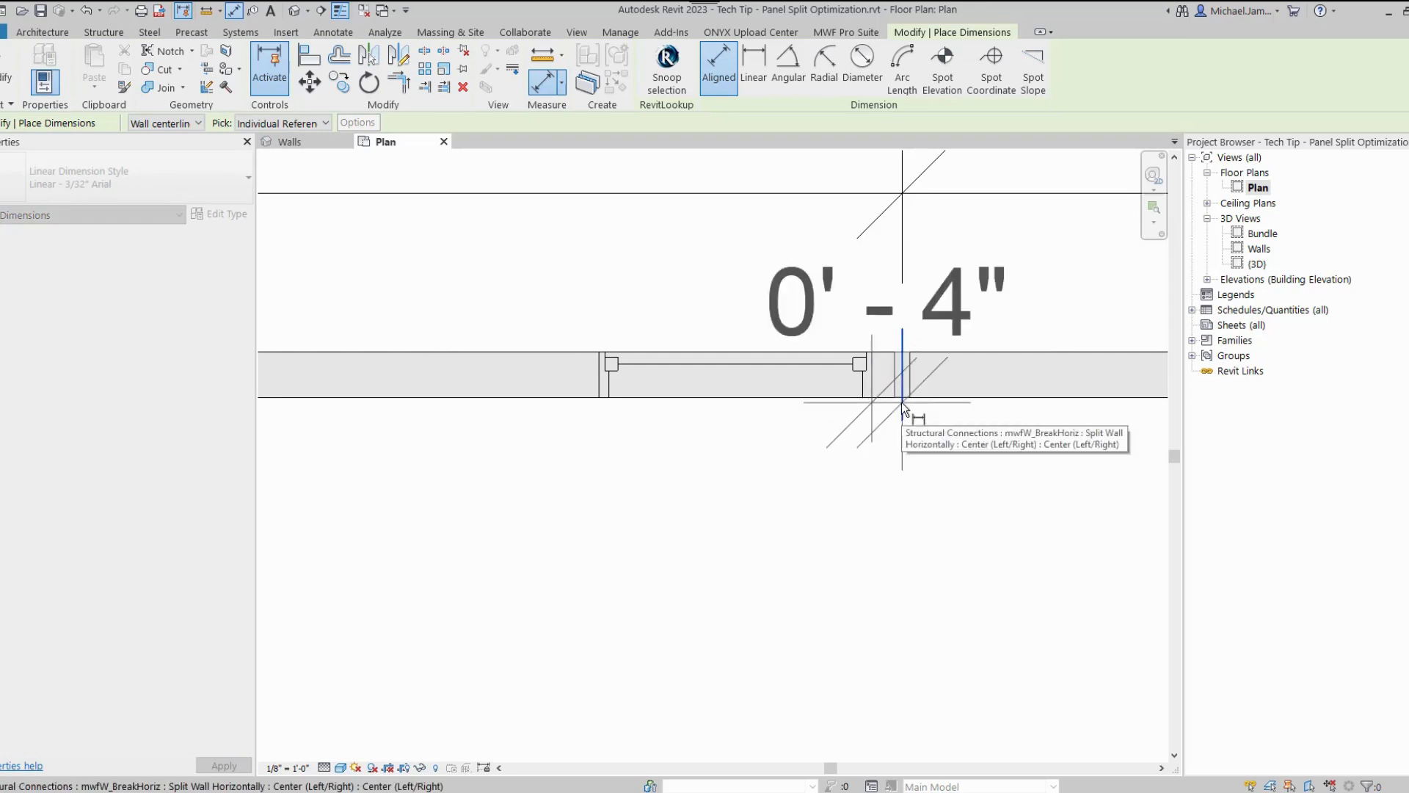
{"action": "left_click", "coordinate": [960, 616]}
{"action": "scroll", "coordinate": [984, 566], "scroll_direction": "down", "scroll_amount": 5}
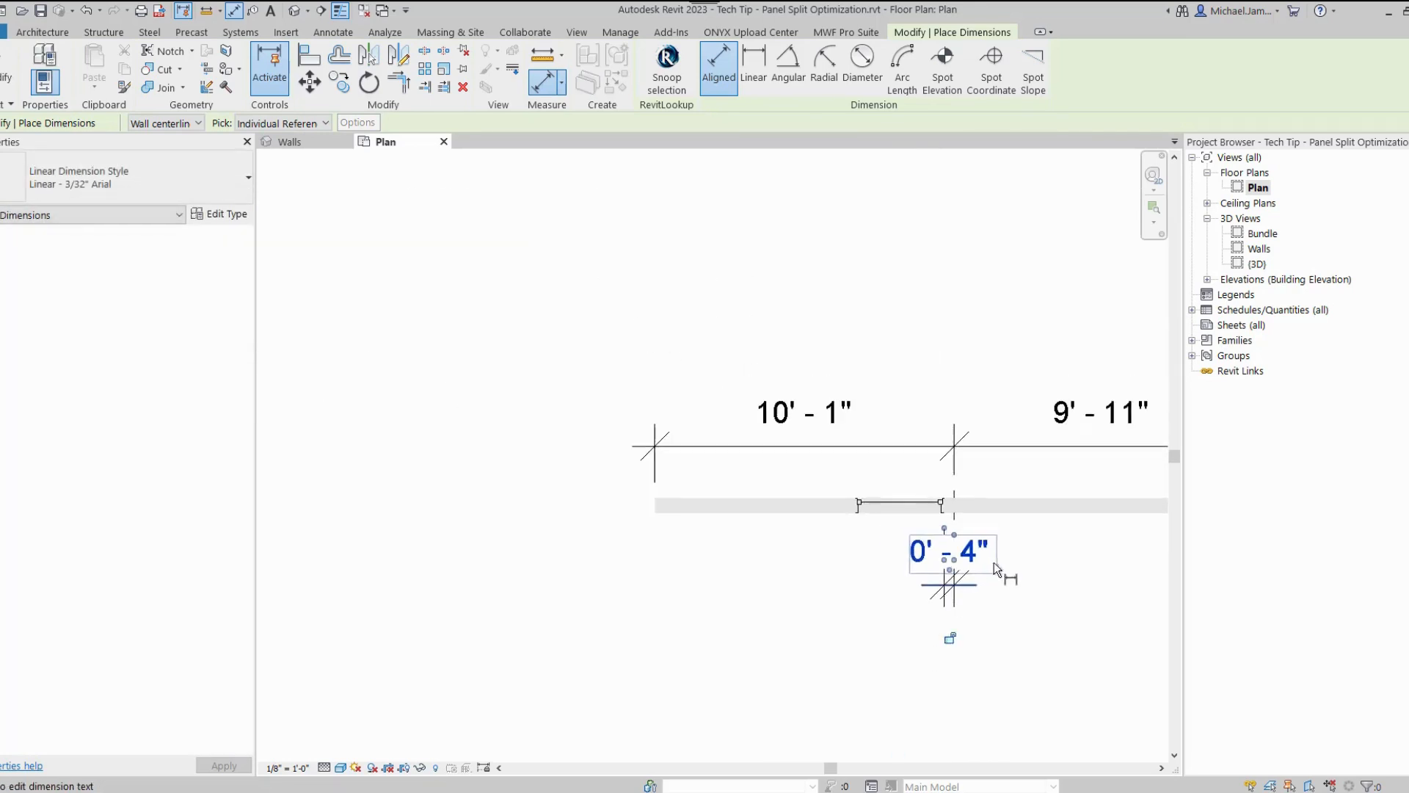
{"action": "middle_click_drag", "start_coordinate": [993, 582], "coordinate": [830, 555]}
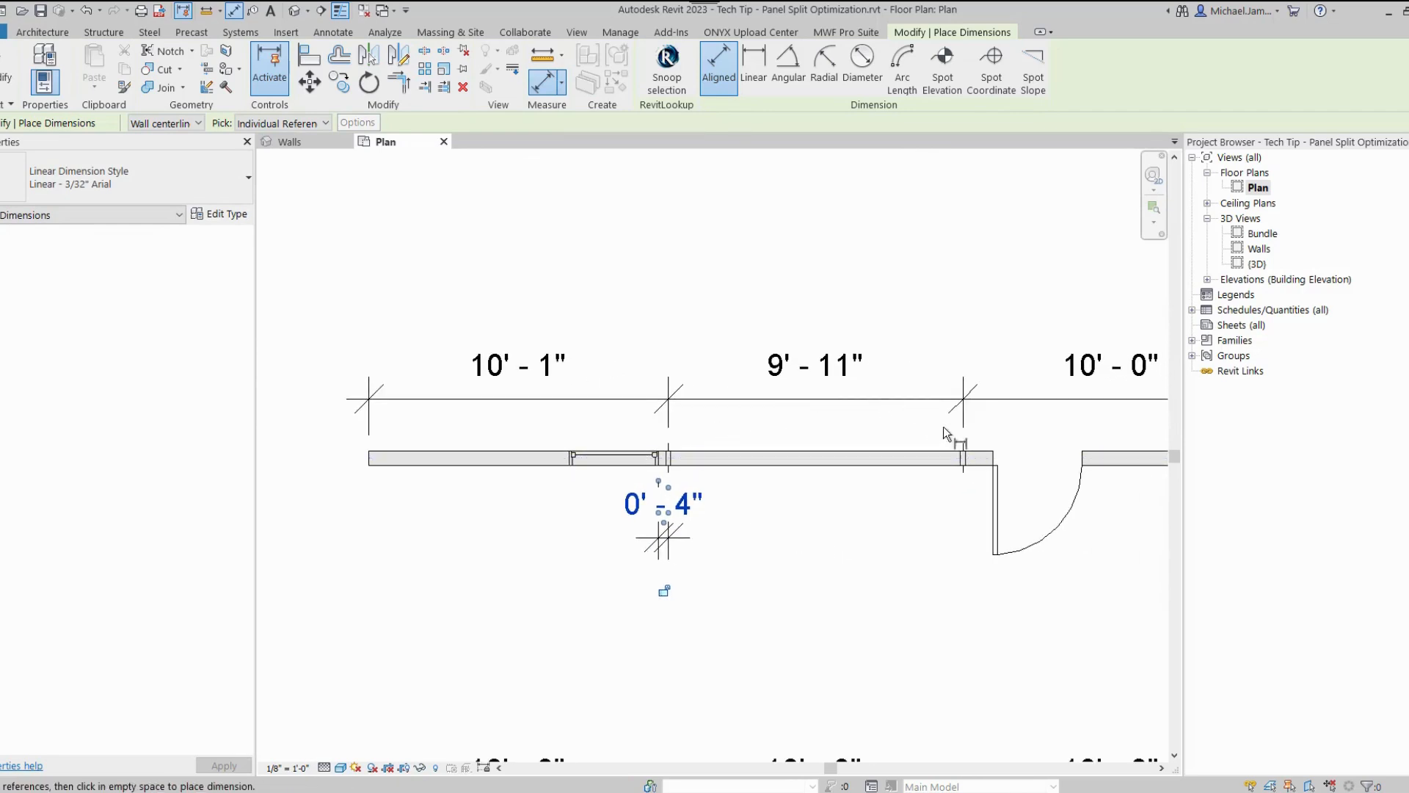
Step: Place an aligned dimension string above Wall C through its right end, the split marker beside the door and the door's left edge
{"action": "scroll", "coordinate": [910, 463], "scroll_direction": "down", "scroll_amount": 3}
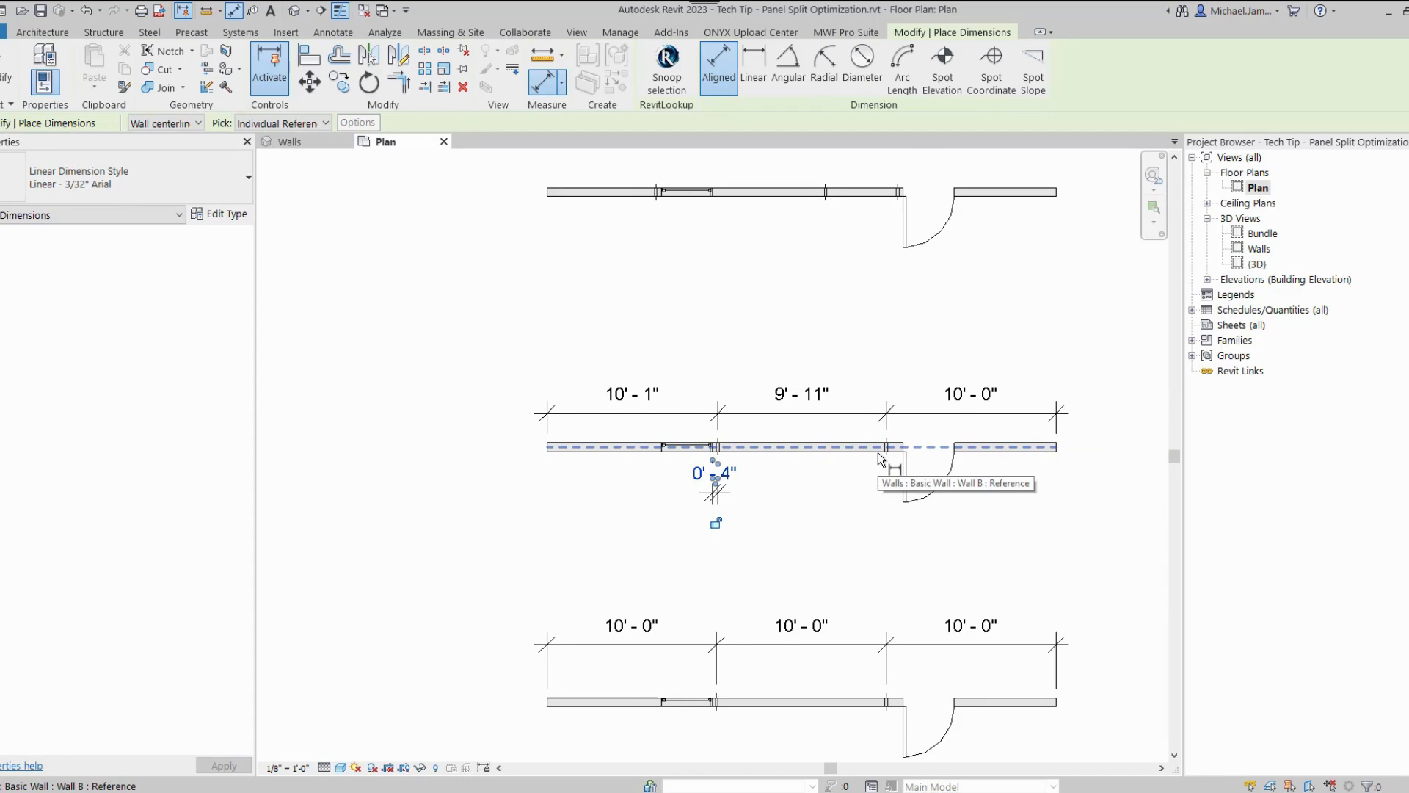
{"action": "scroll", "coordinate": [874, 430], "scroll_direction": "down", "scroll_amount": 2}
{"action": "middle_click_drag", "start_coordinate": [886, 343], "coordinate": [857, 444]}
{"action": "scroll", "coordinate": [771, 381], "scroll_direction": "up", "scroll_amount": 5}
{"action": "middle_click_drag", "start_coordinate": [765, 382], "coordinate": [618, 406]}
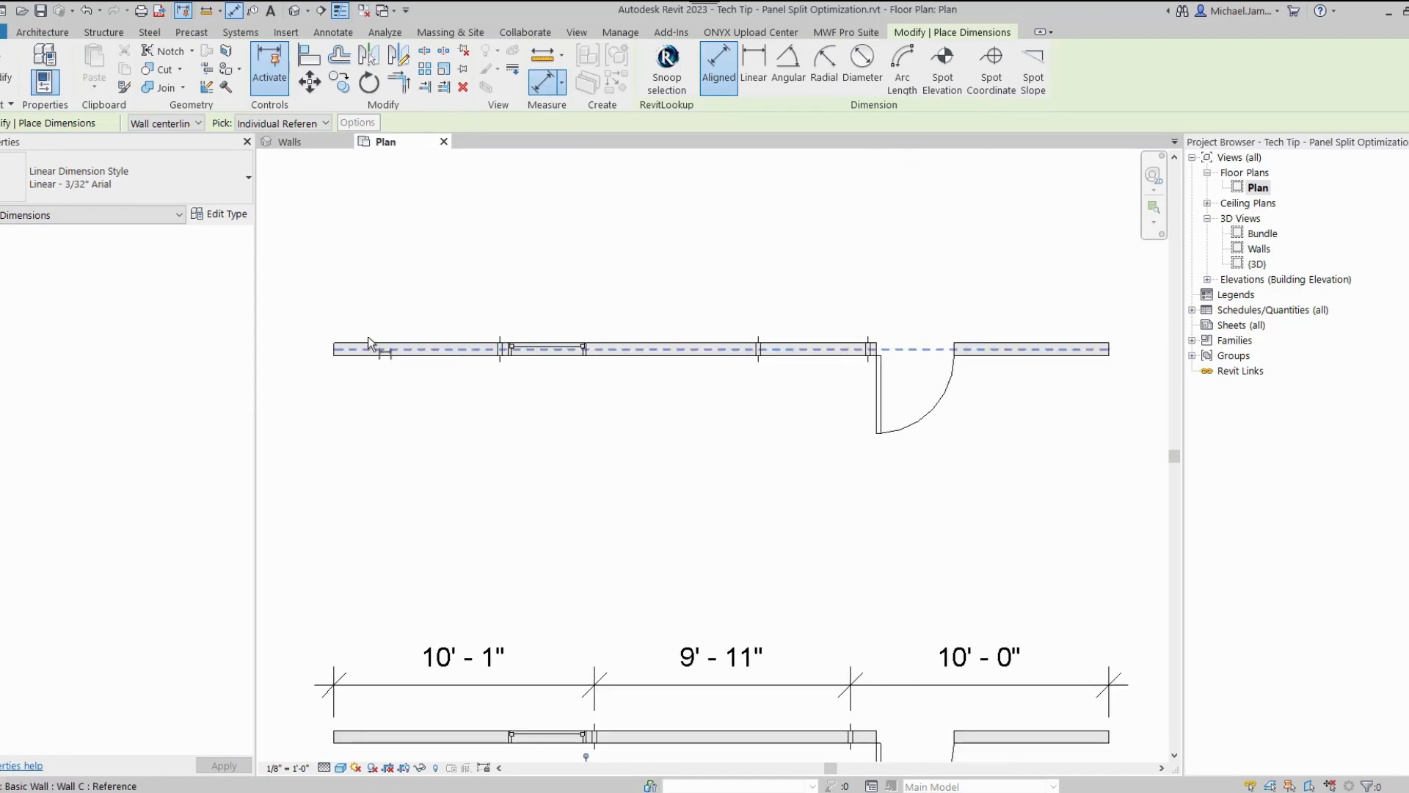
{"action": "left_click", "coordinate": [337, 350]}
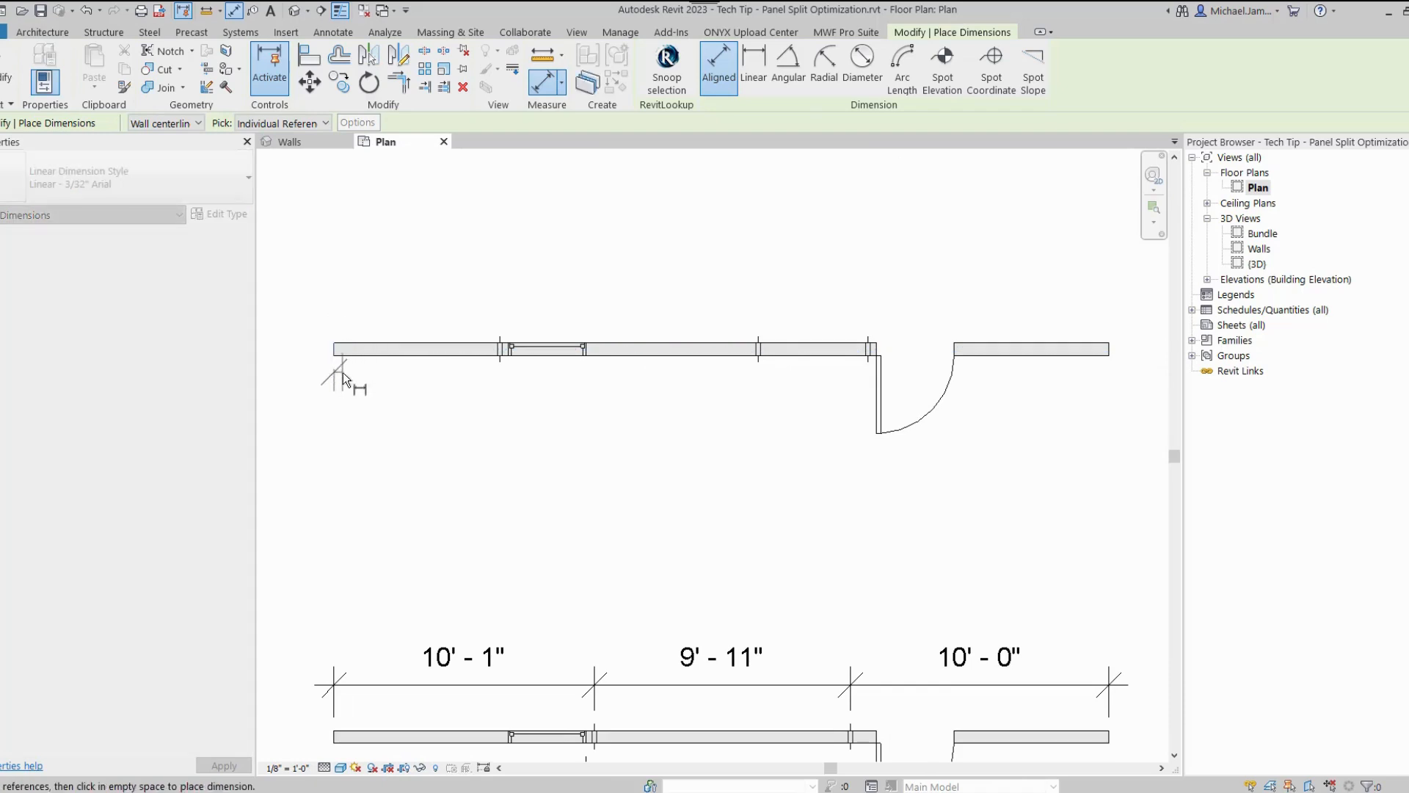
{"action": "left_click", "coordinate": [336, 354]}
{"action": "middle_click_drag", "start_coordinate": [563, 475], "coordinate": [442, 457]}
{"action": "left_click", "coordinate": [991, 334]}
{"action": "left_click", "coordinate": [744, 313]}
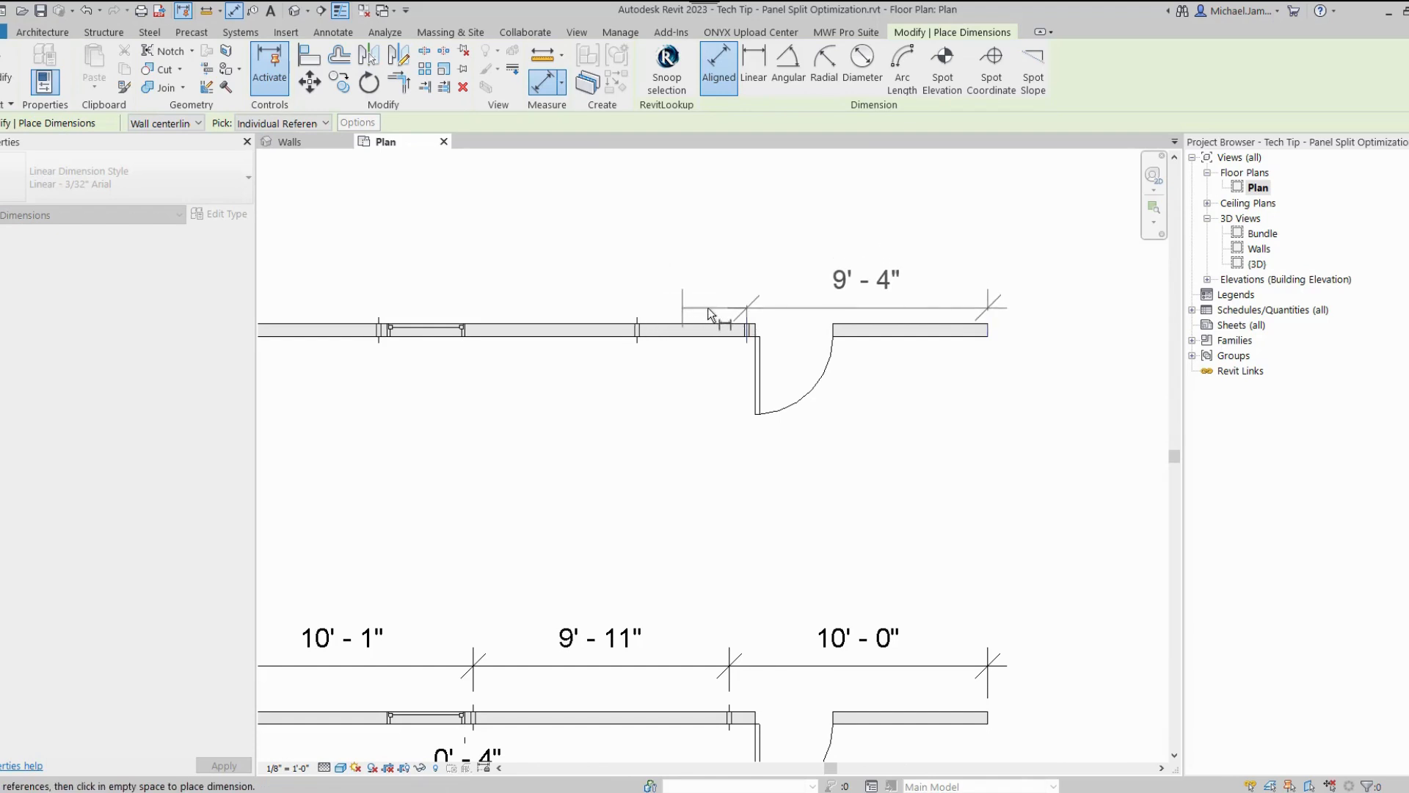
{"action": "scroll", "coordinate": [747, 309], "scroll_direction": "up", "scroll_amount": 4}
{"action": "left_click", "coordinate": [768, 359]}
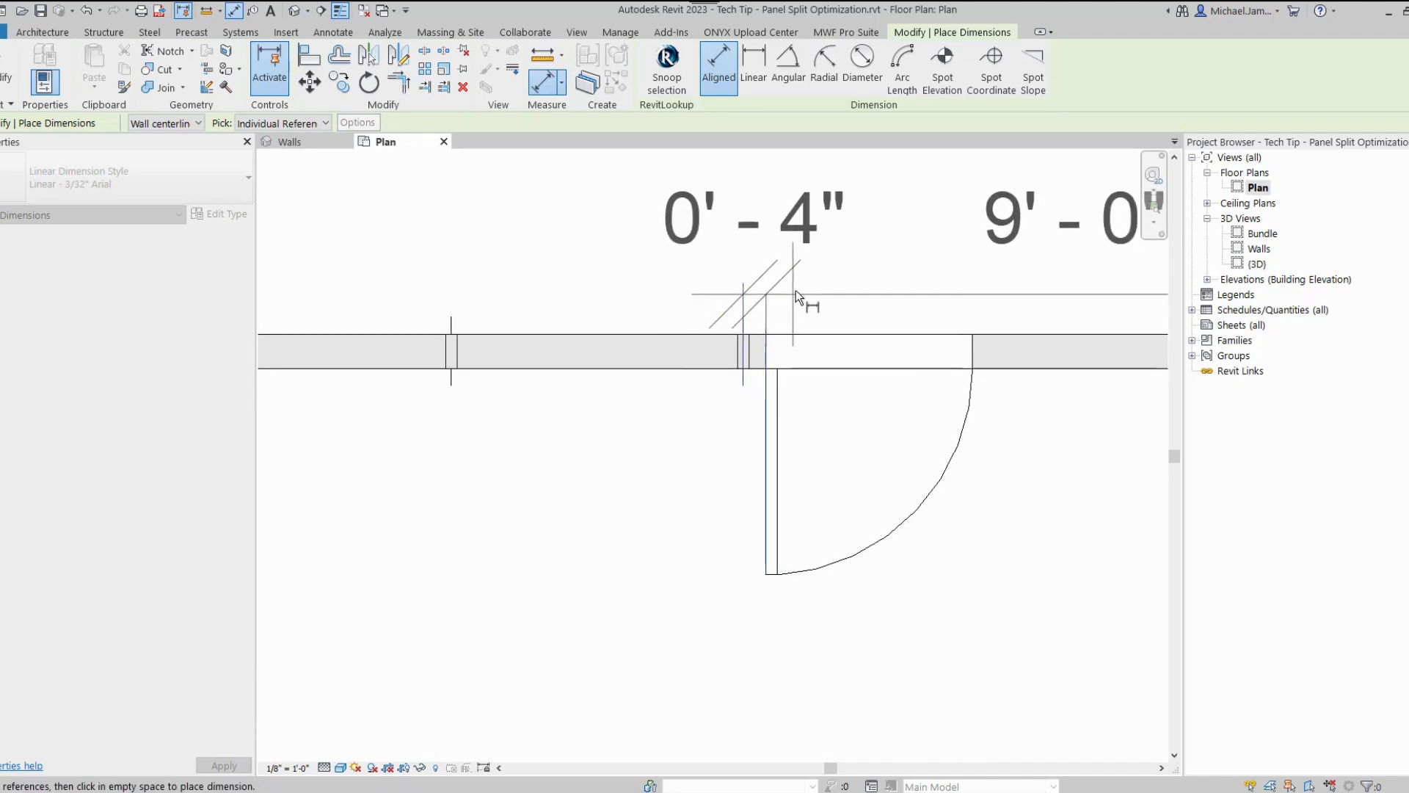
{"action": "left_click", "coordinate": [859, 251]}
{"action": "scroll", "coordinate": [879, 360], "scroll_direction": "down", "scroll_amount": 3}
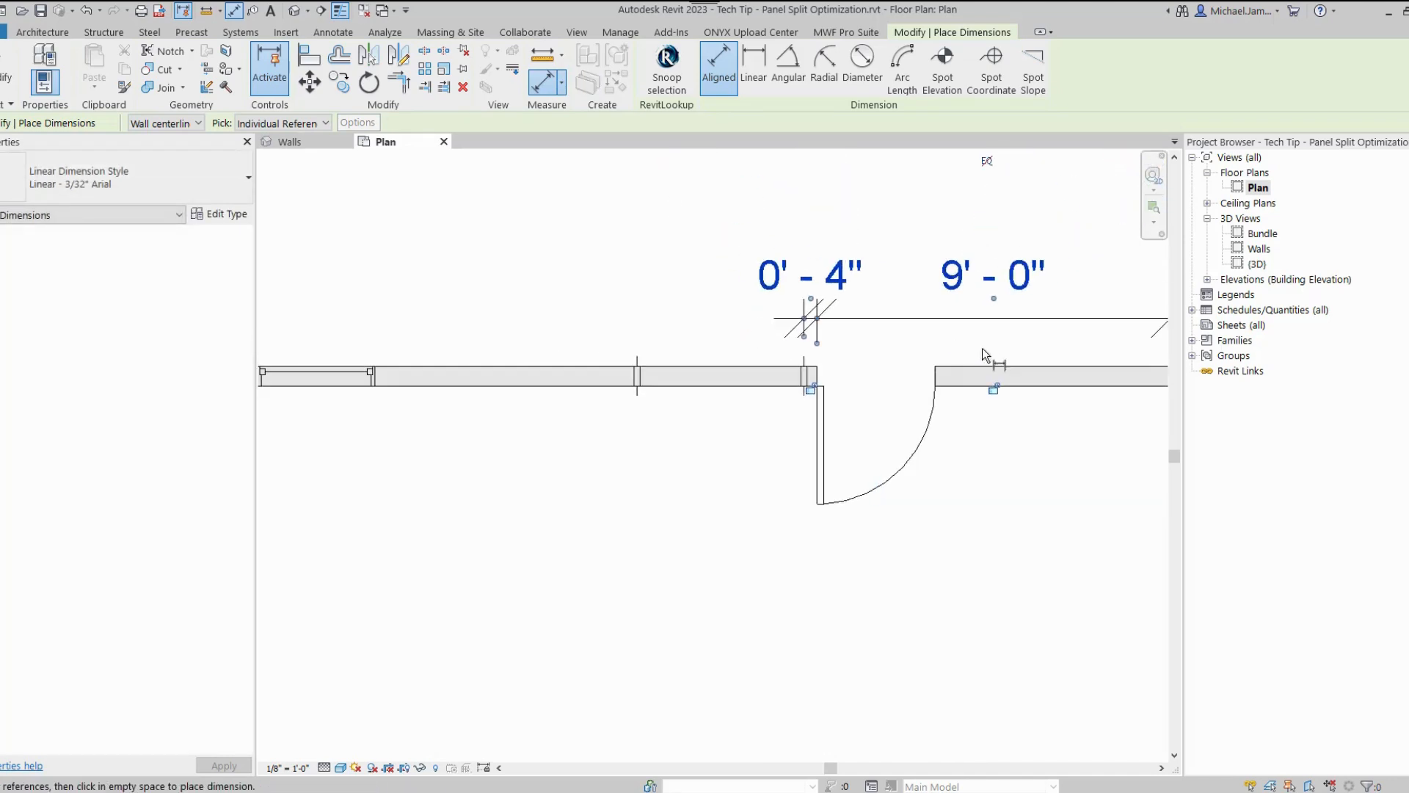
{"action": "scroll", "coordinate": [992, 358], "scroll_direction": "up", "scroll_amount": 2}
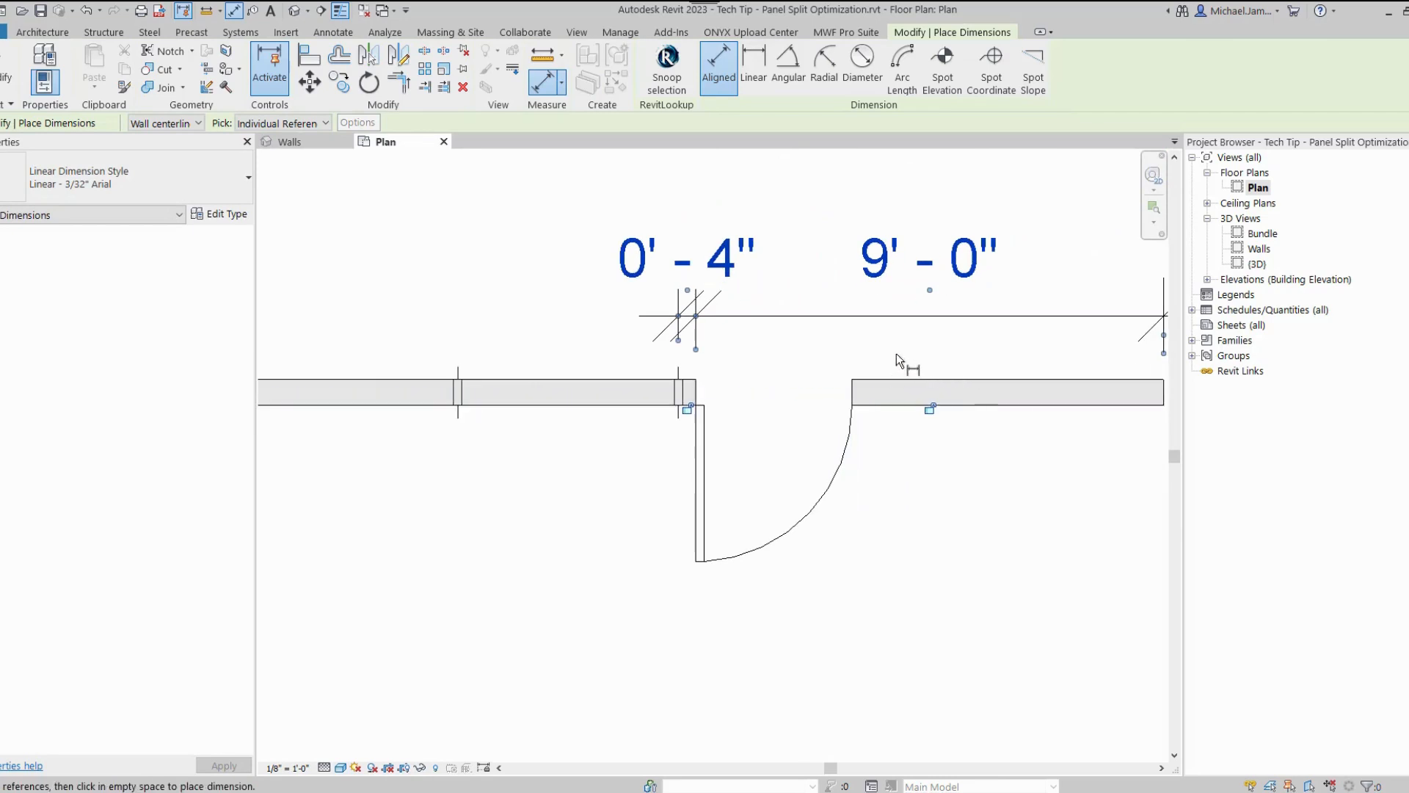
{"action": "scroll", "coordinate": [705, 371], "scroll_direction": "up", "scroll_amount": 1}
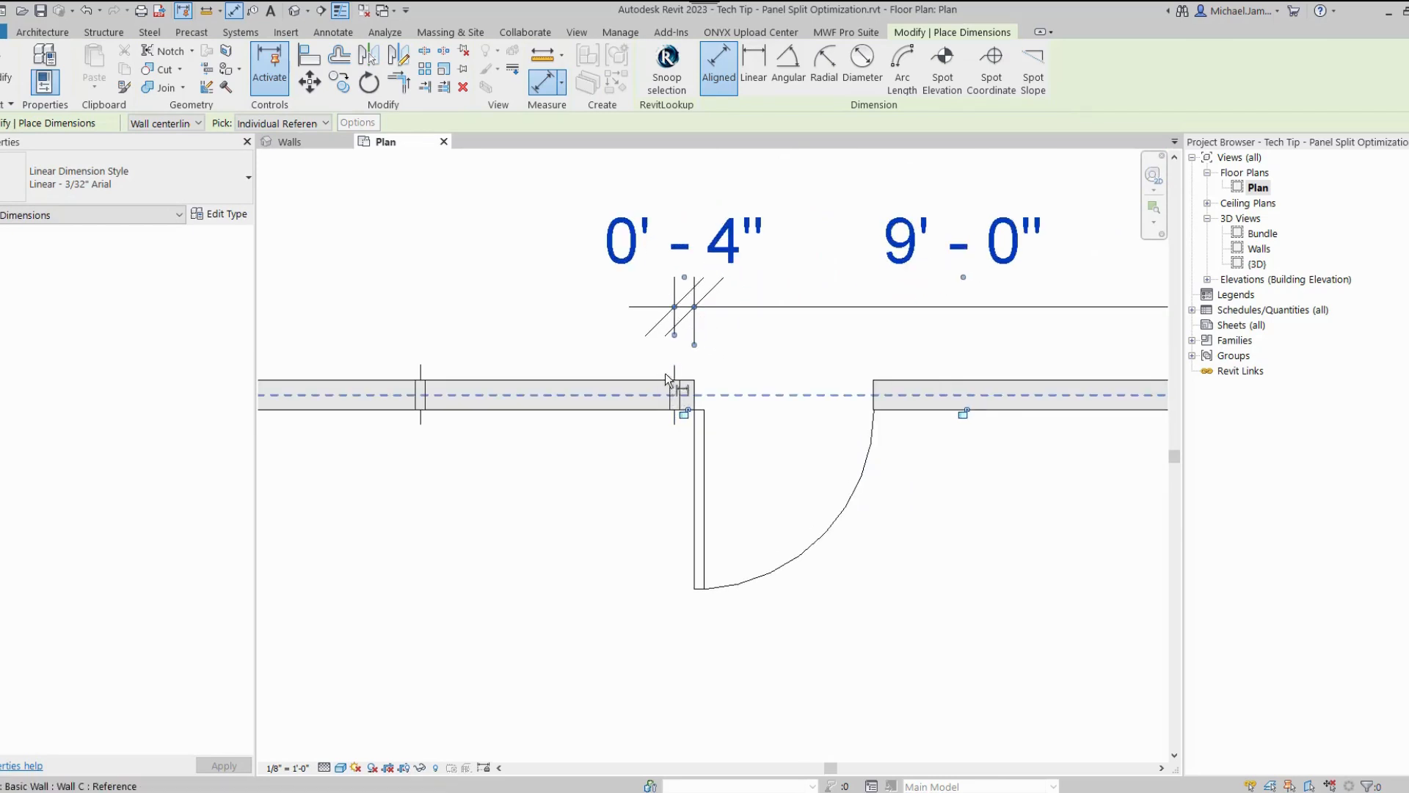
Step: Extend Wall C's dimension string with witness lines at the two remaining split markers and the wall's left end
{"action": "key", "text": "Escape"}
{"action": "key", "text": "d"}
{"action": "key", "text": "i"}
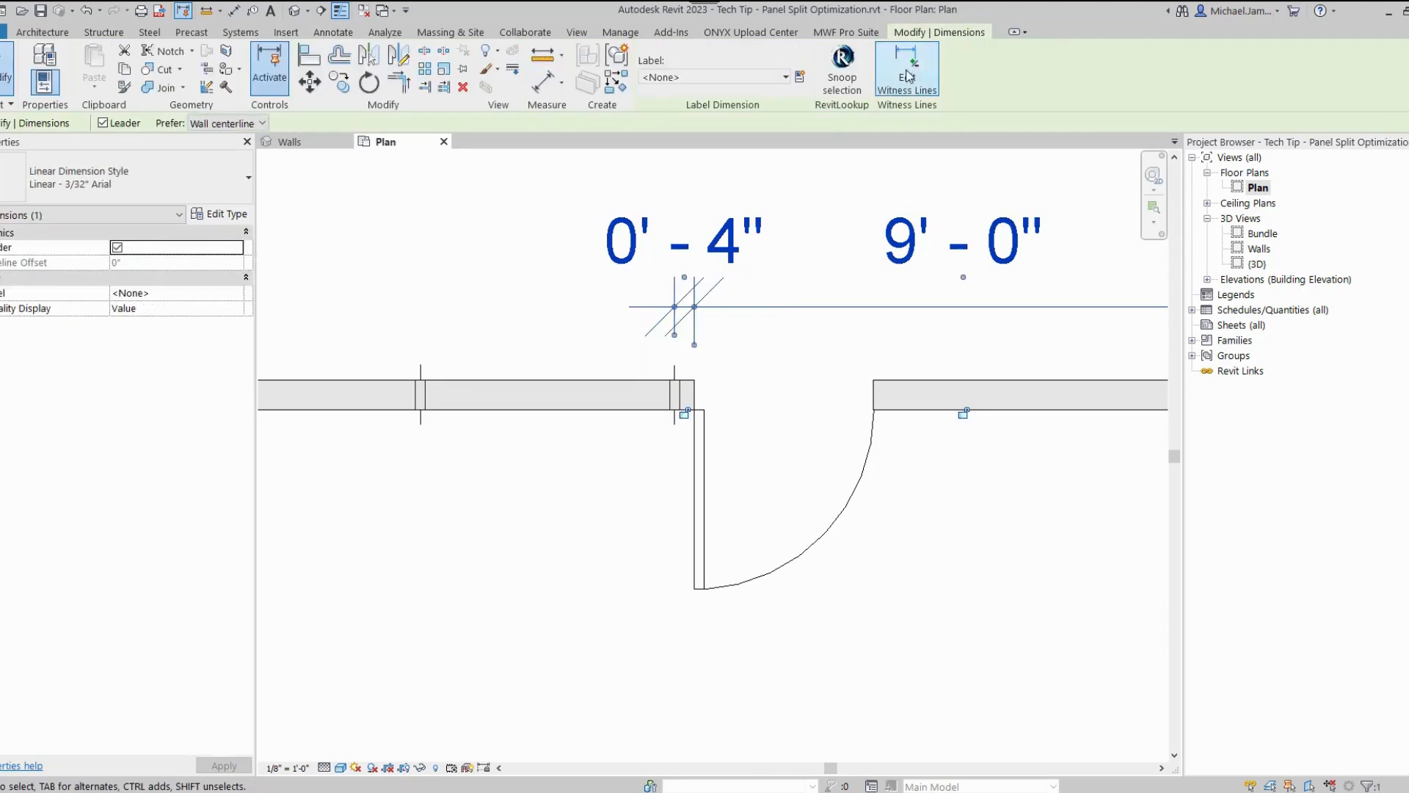
{"action": "left_click", "coordinate": [417, 364]}
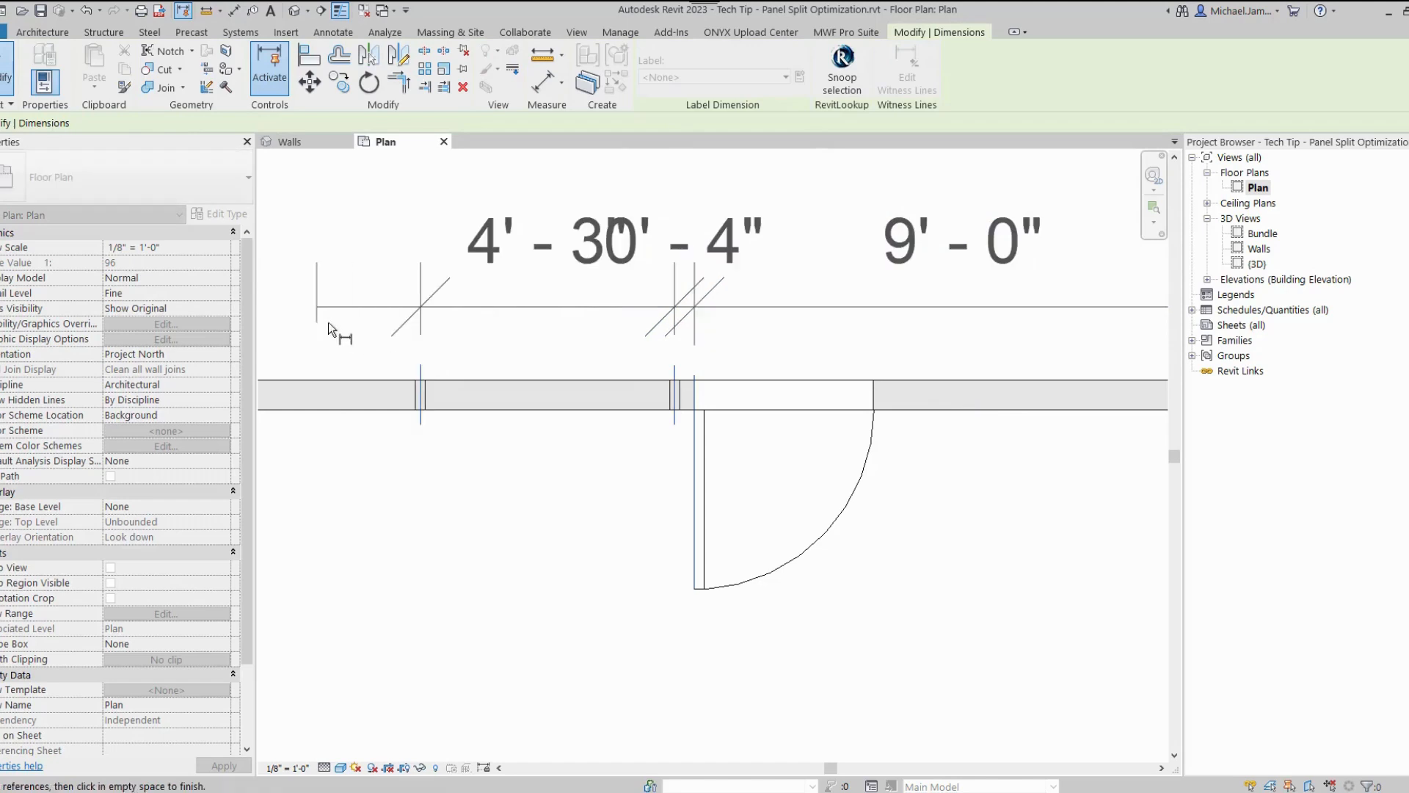
{"action": "middle_click_drag", "start_coordinate": [317, 323], "coordinate": [754, 330]}
{"action": "scroll", "coordinate": [695, 313], "scroll_direction": "down", "scroll_amount": 3}
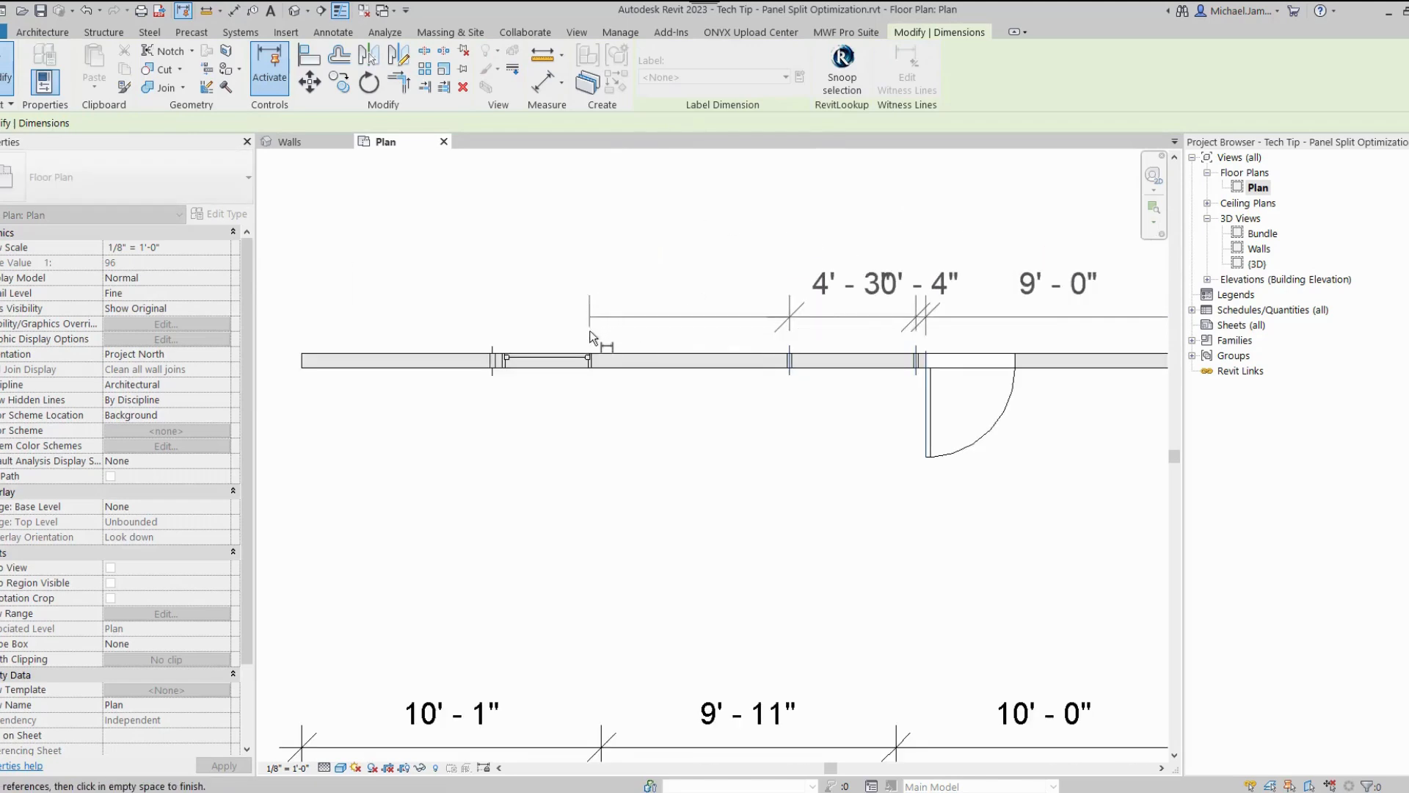
{"action": "left_click", "coordinate": [490, 352]}
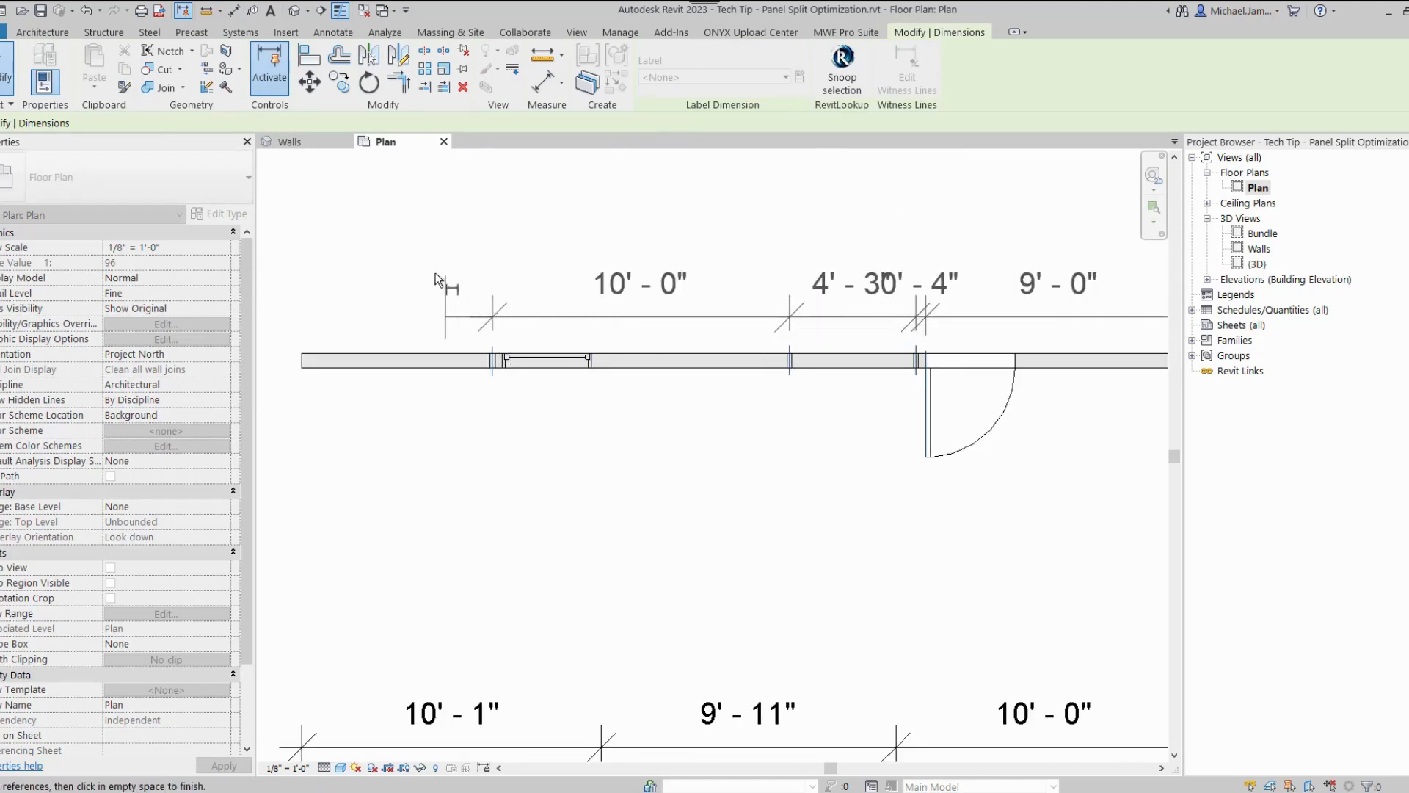
{"action": "left_click", "coordinate": [302, 350]}
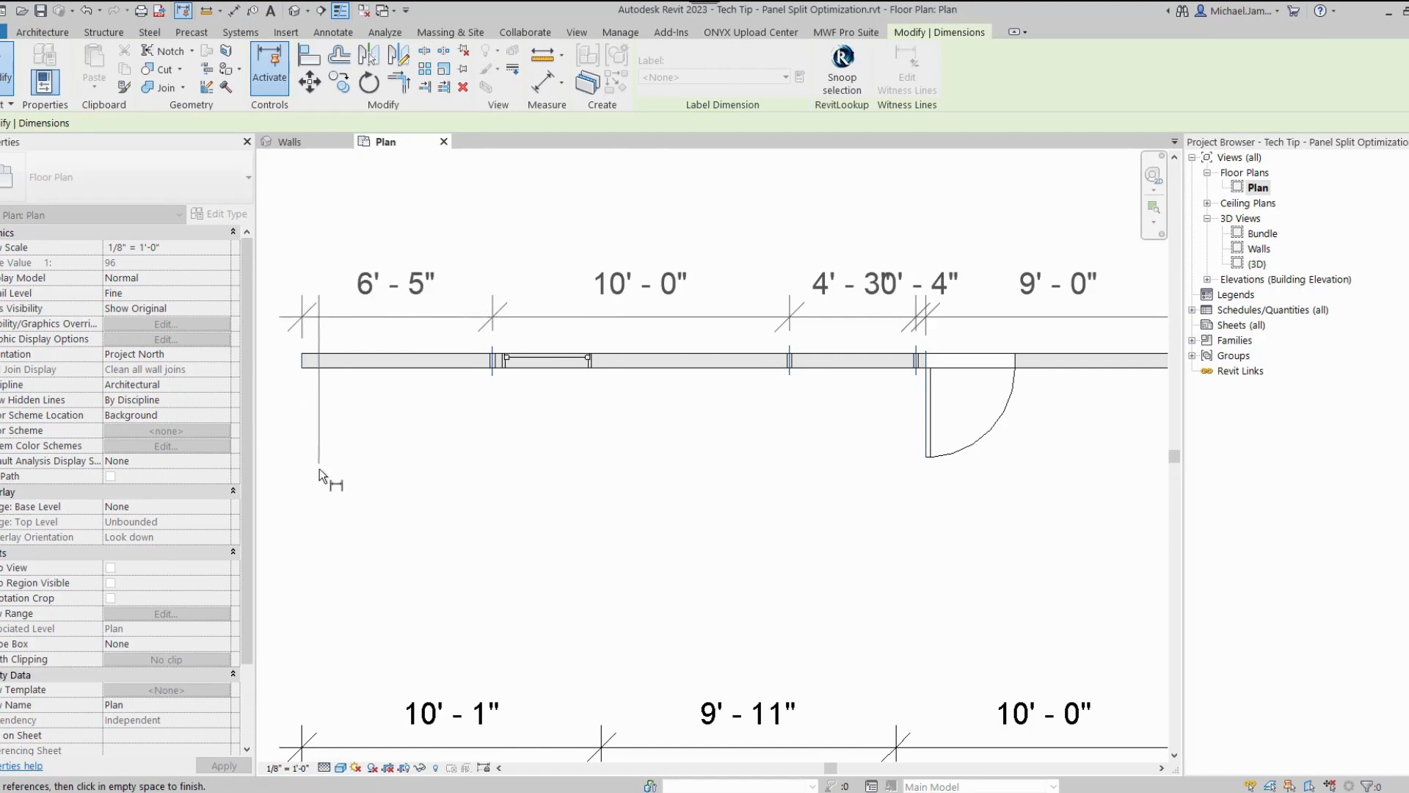
{"action": "left_click", "coordinate": [319, 467]}
{"action": "scroll", "coordinate": [619, 357], "scroll_direction": "up", "scroll_amount": 1}
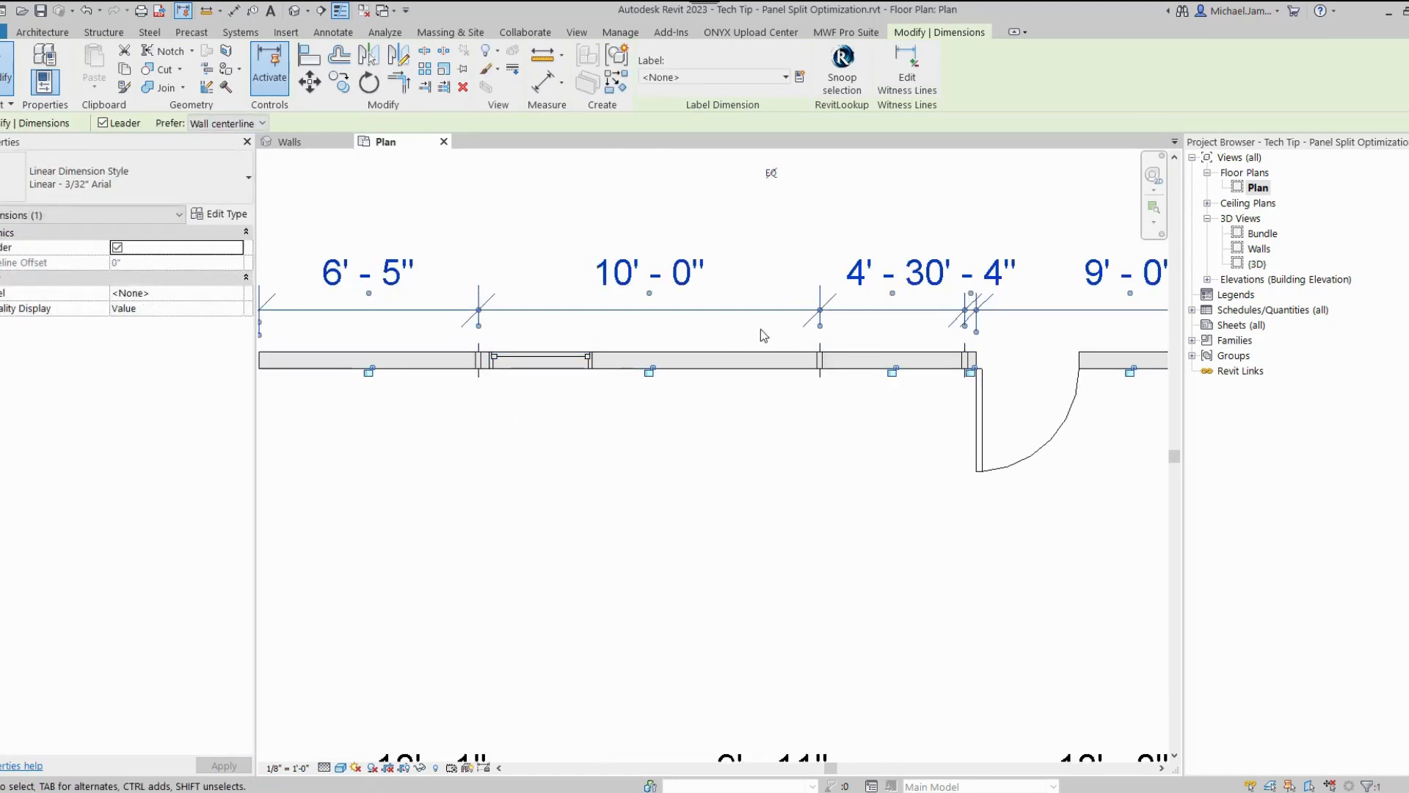
Step: Add a witness line at the window's left edge to Wall C's dimension string, keeping the adjacent split marker's line, and deselect the string
{"action": "middle_click_drag", "start_coordinate": [581, 339], "coordinate": [604, 336]}
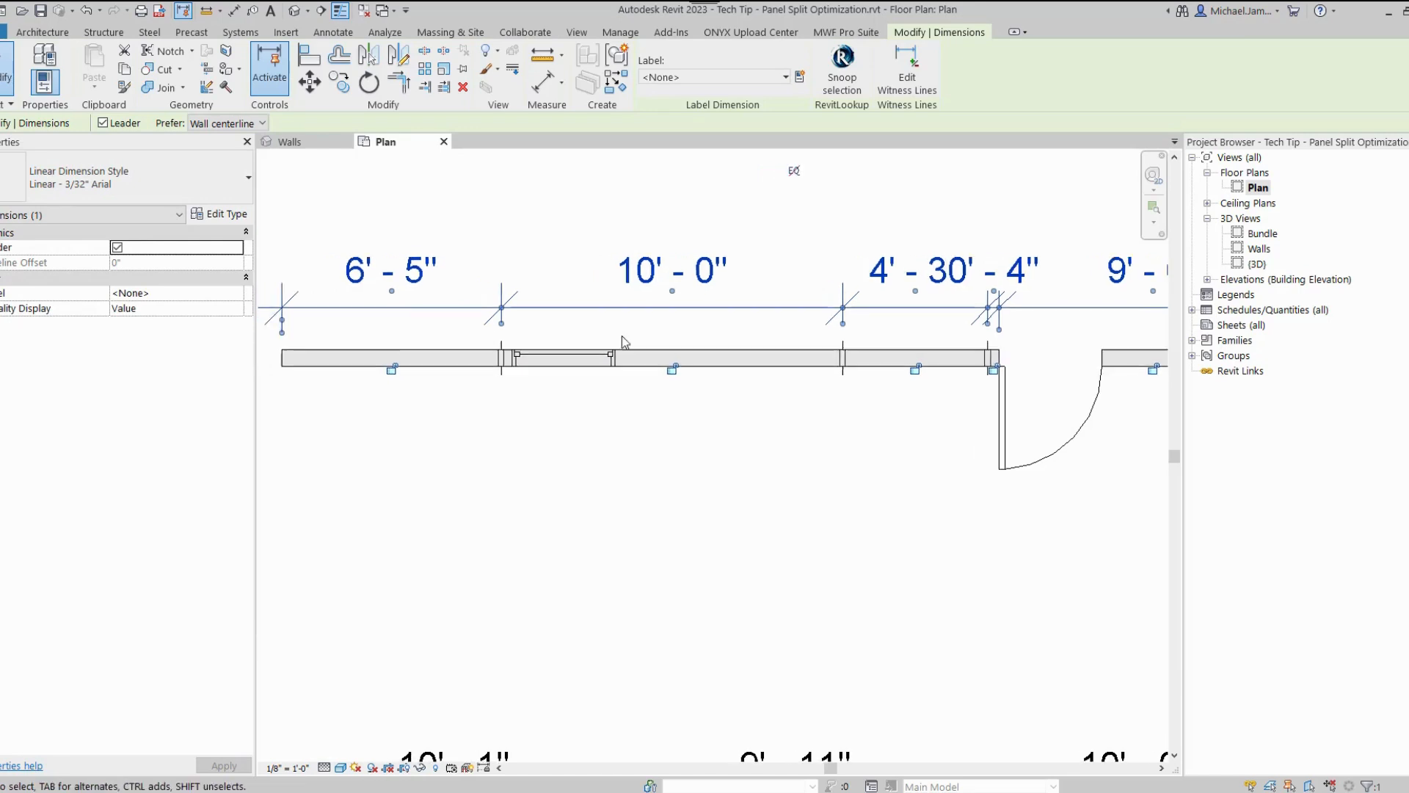
{"action": "left_click", "coordinate": [897, 94]}
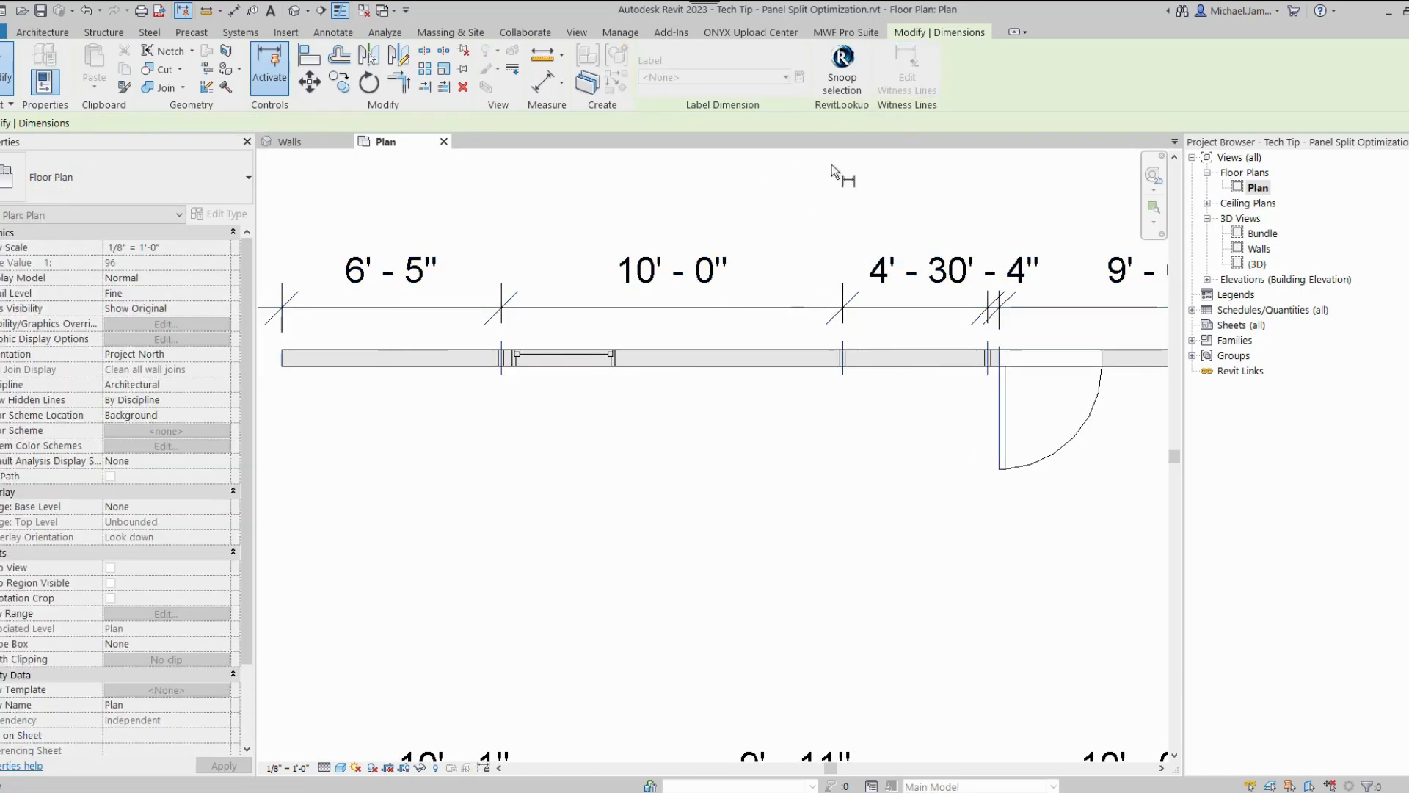
{"action": "scroll", "coordinate": [525, 359], "scroll_direction": "up", "scroll_amount": 2}
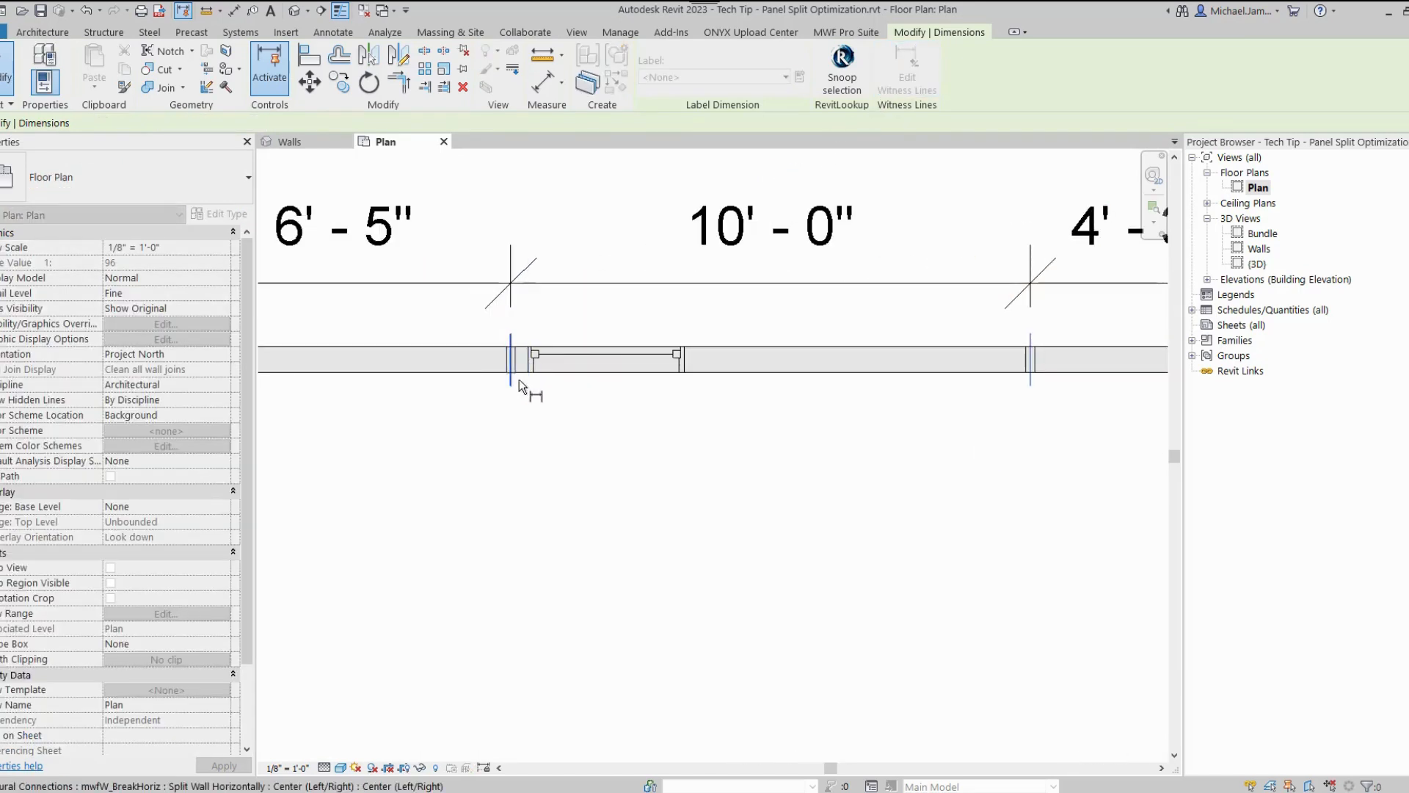
{"action": "left_click", "coordinate": [522, 372]}
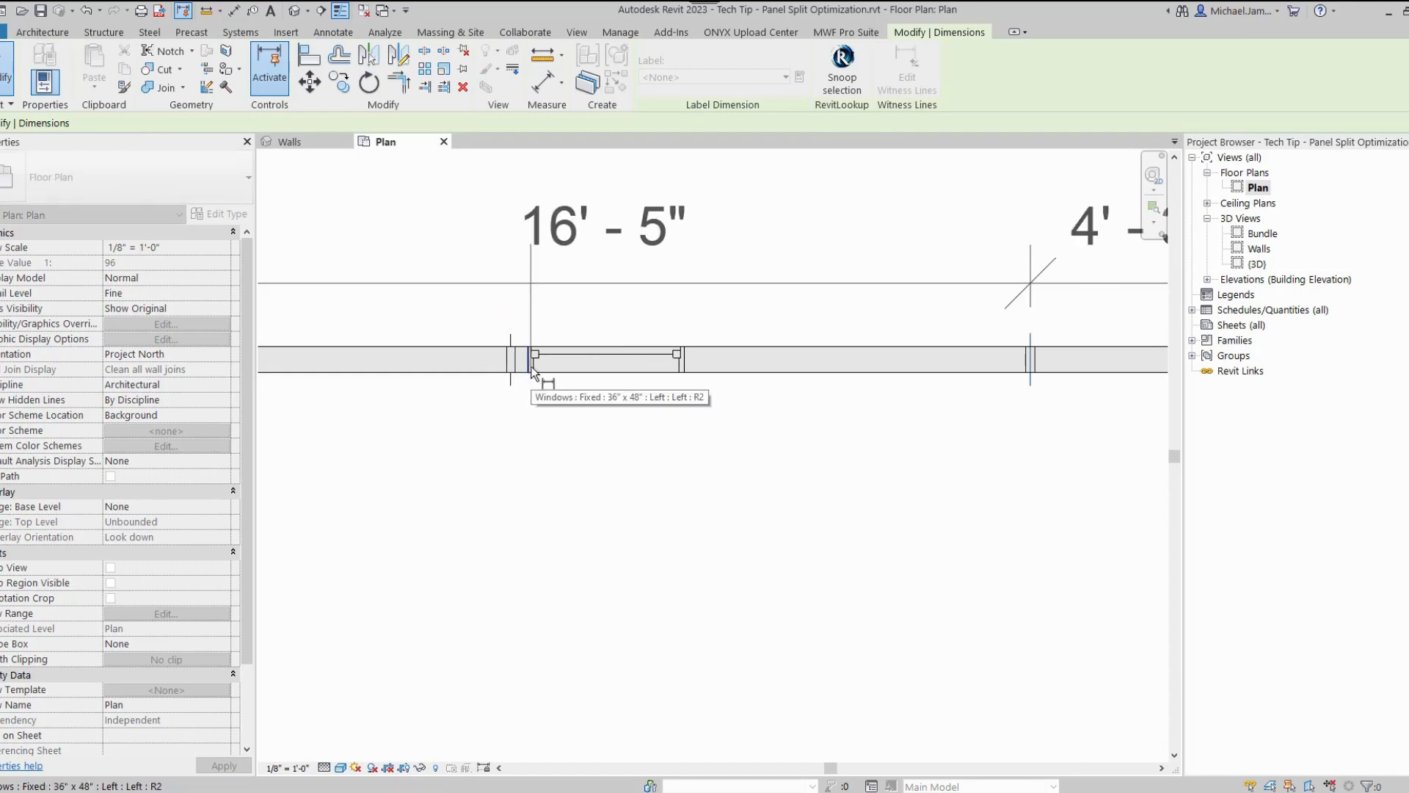
{"action": "left_click", "coordinate": [530, 370]}
{"action": "left_click", "coordinate": [504, 333]}
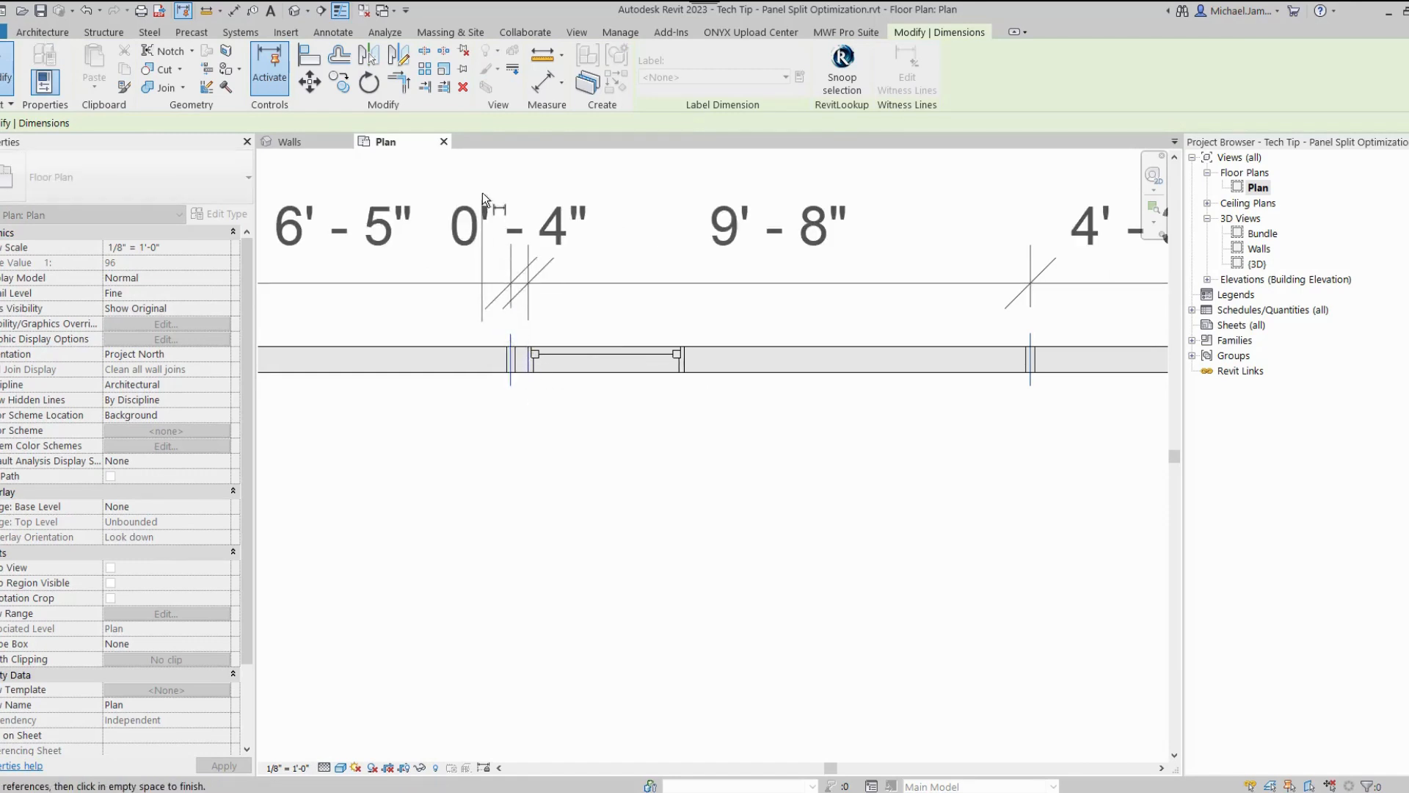
{"action": "left_click", "coordinate": [508, 192]}
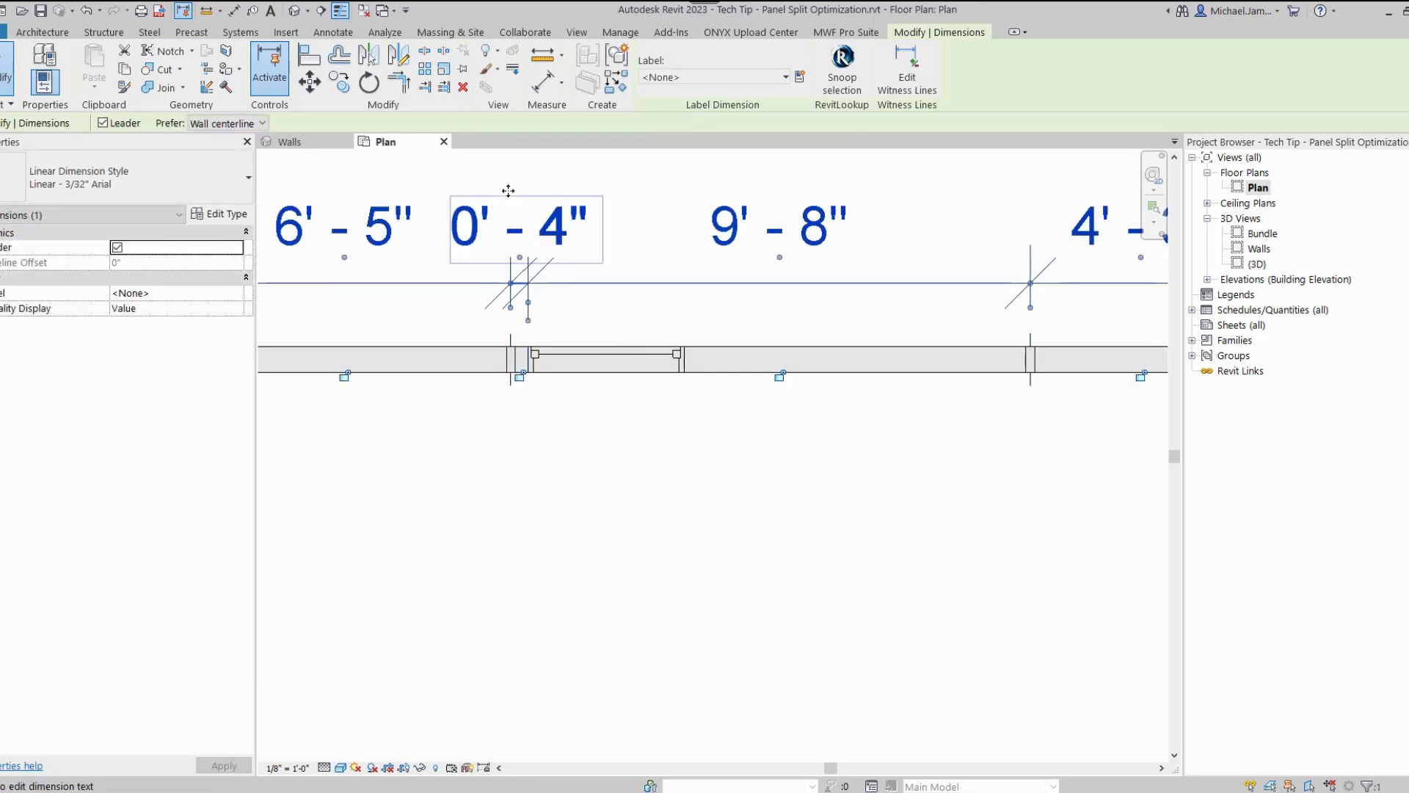
{"action": "left_click", "coordinate": [514, 193]}
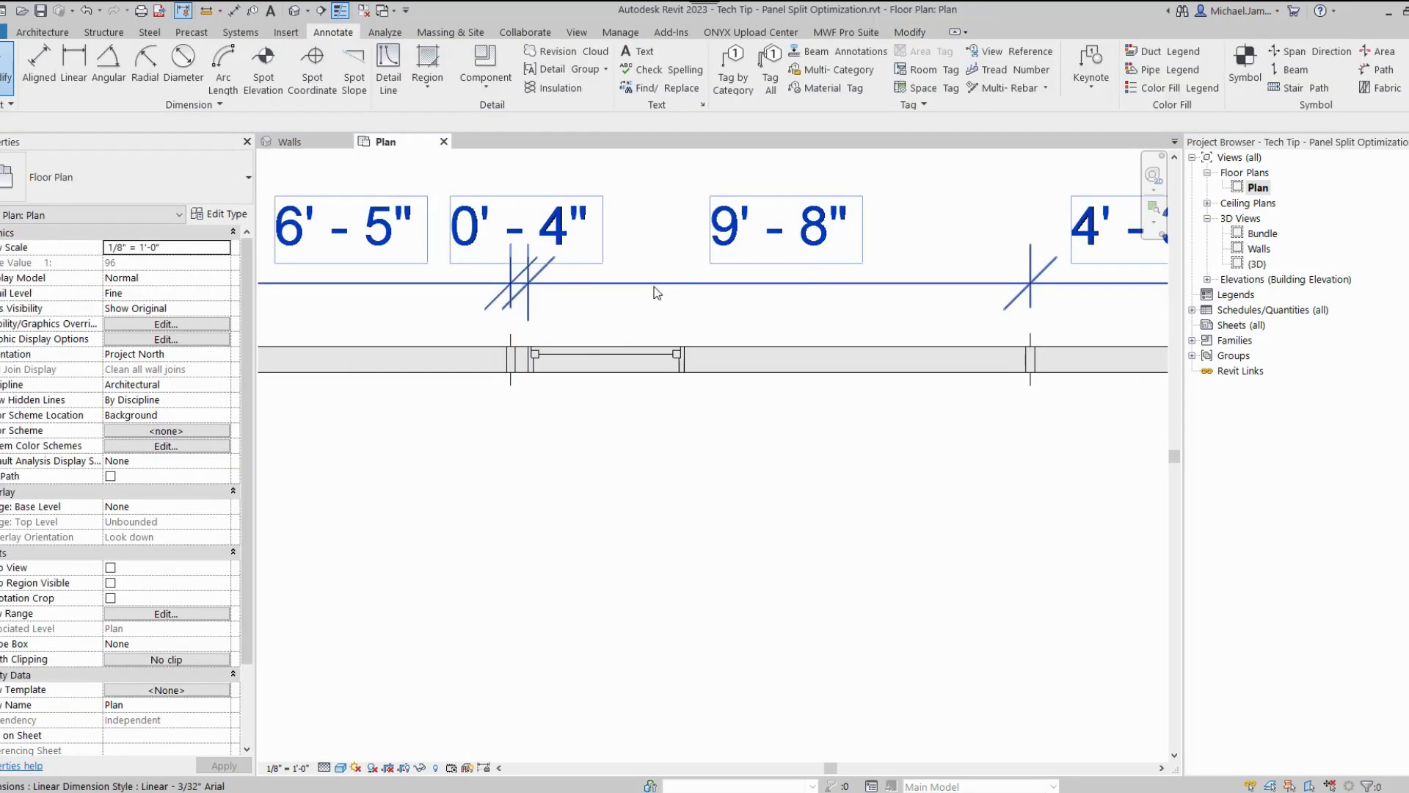
Step: Place an aligned dimension string above the undimensioned wall beyond Wall C, through its left end, the window's right edge and the adjacent split marker
{"action": "scroll", "coordinate": [700, 437], "scroll_direction": "down", "scroll_amount": 2}
{"action": "scroll", "coordinate": [702, 436], "scroll_direction": "down", "scroll_amount": 3}
{"action": "middle_click_drag", "start_coordinate": [901, 445], "coordinate": [761, 512]}
{"action": "scroll", "coordinate": [761, 512], "scroll_direction": "down", "scroll_amount": 5}
{"action": "middle_click_drag", "start_coordinate": [790, 379], "coordinate": [803, 415]}
{"action": "scroll", "coordinate": [803, 416], "scroll_direction": "up", "scroll_amount": 3}
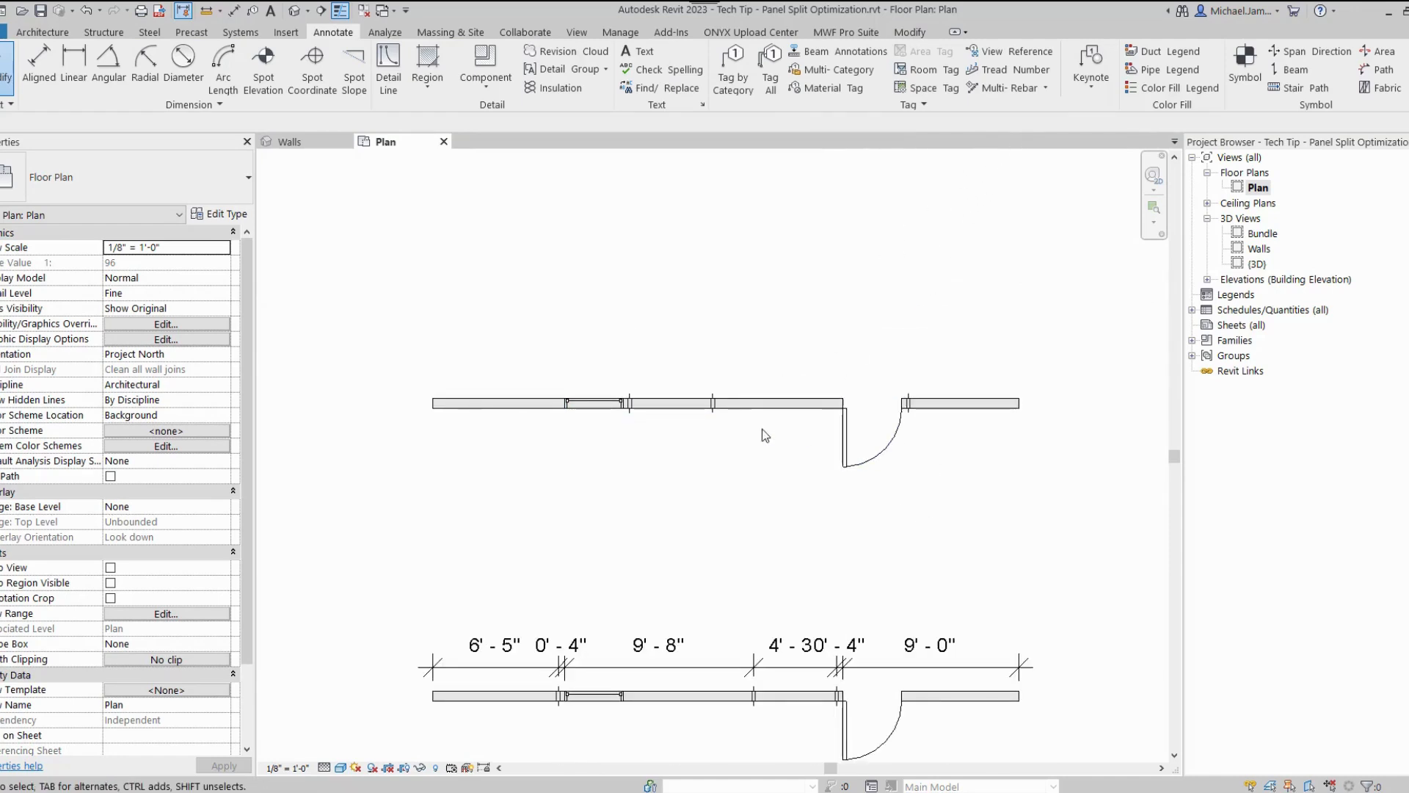
{"action": "key", "text": "d"}
{"action": "key", "text": "i"}
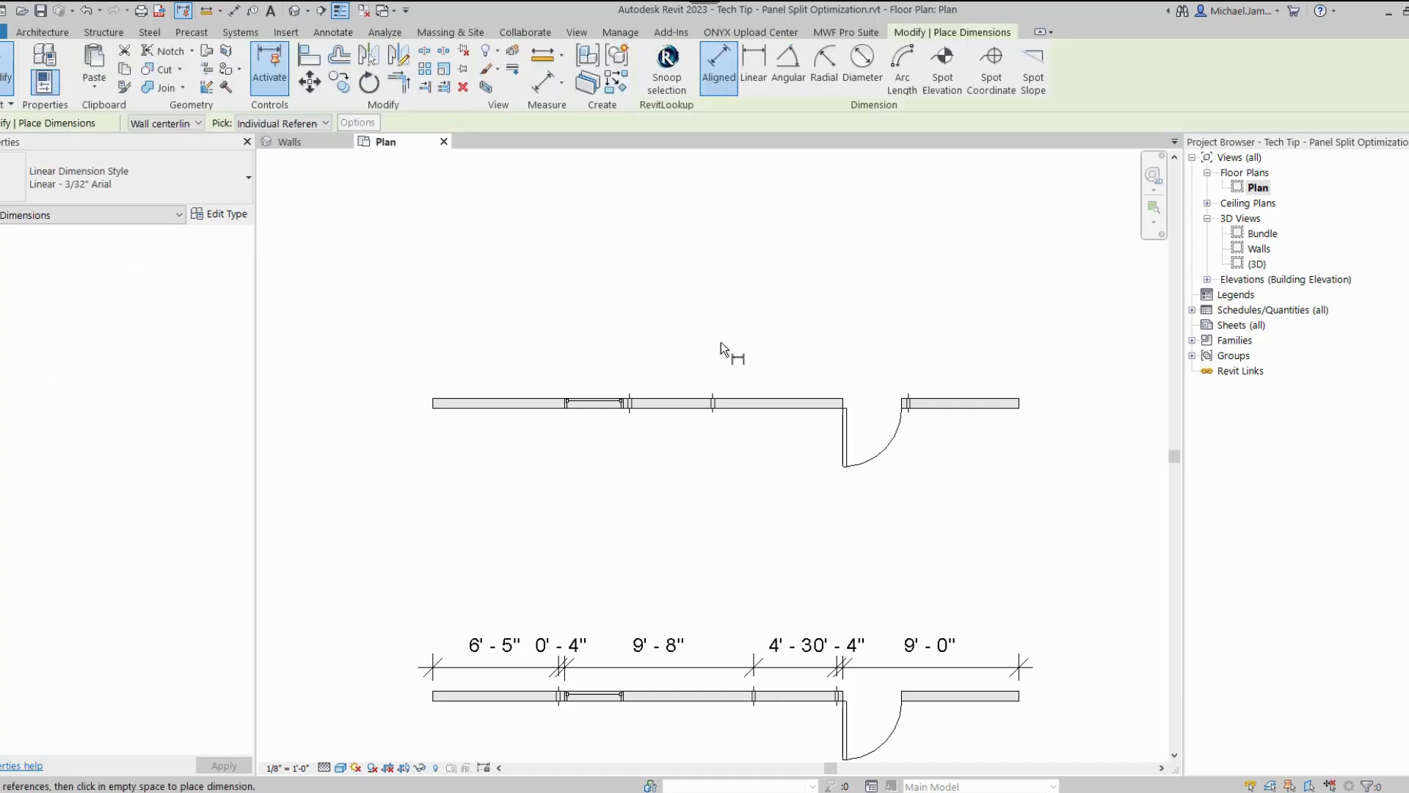
{"action": "scroll", "coordinate": [429, 433], "scroll_direction": "up", "scroll_amount": 2}
{"action": "left_click", "coordinate": [436, 393]}
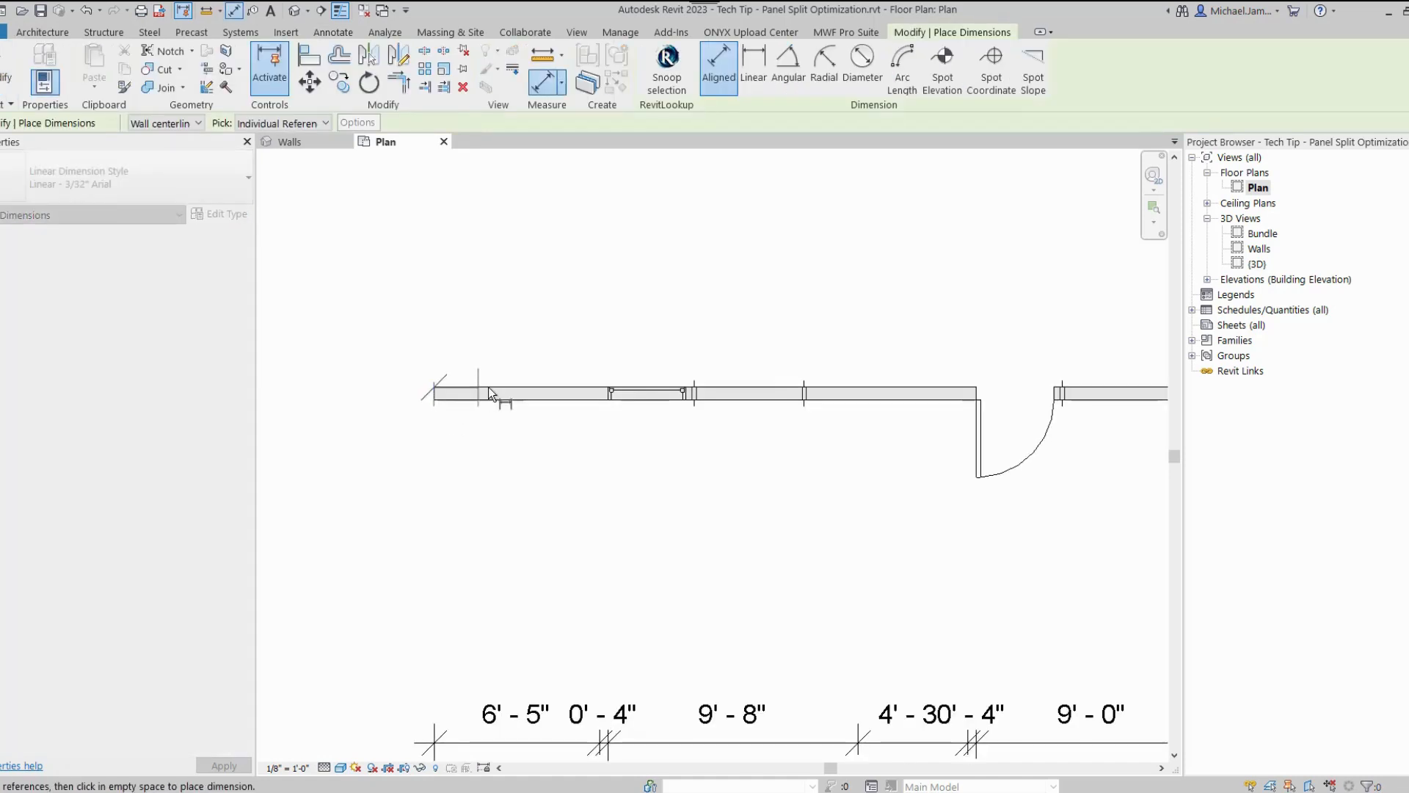
{"action": "scroll", "coordinate": [529, 380], "scroll_direction": "up", "scroll_amount": 1}
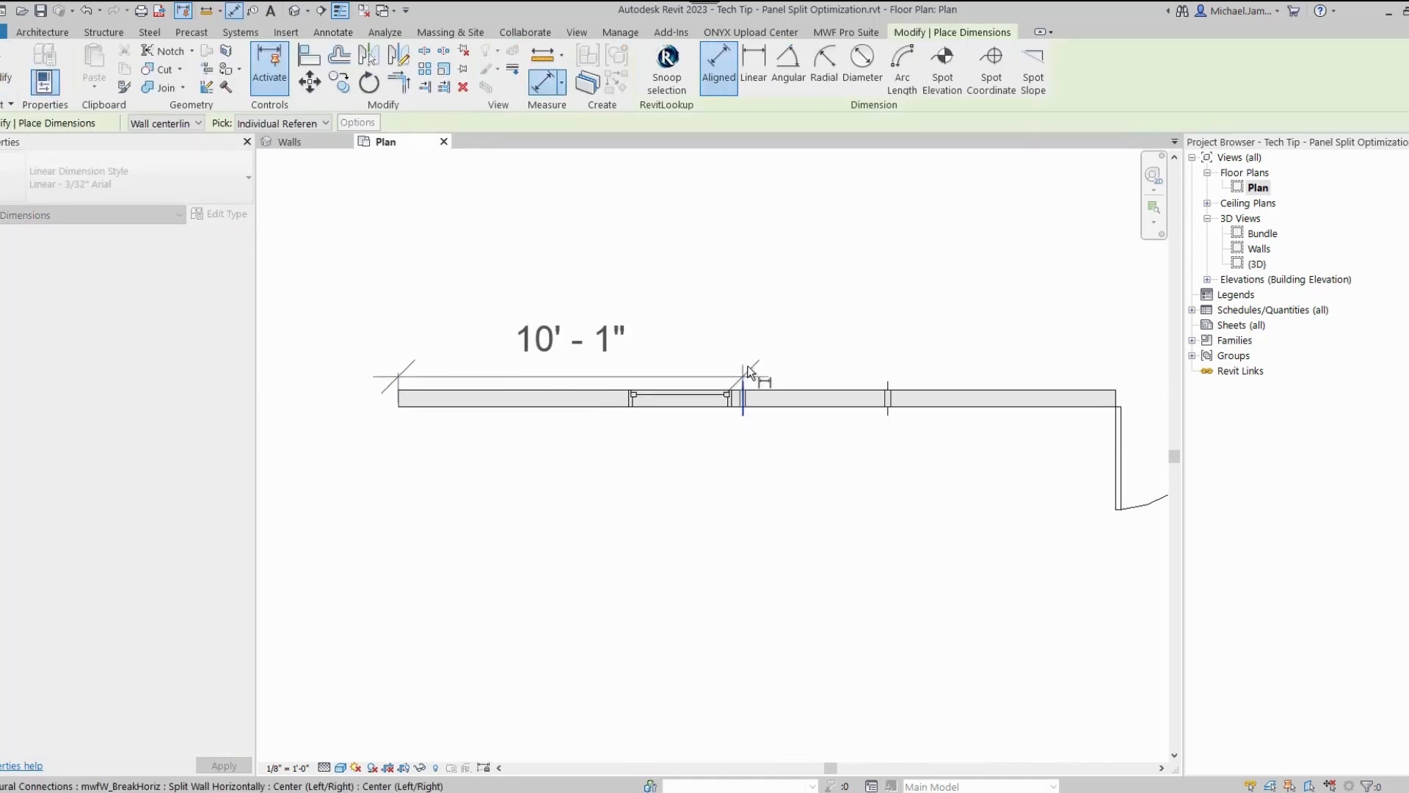
{"action": "left_click", "coordinate": [743, 395]}
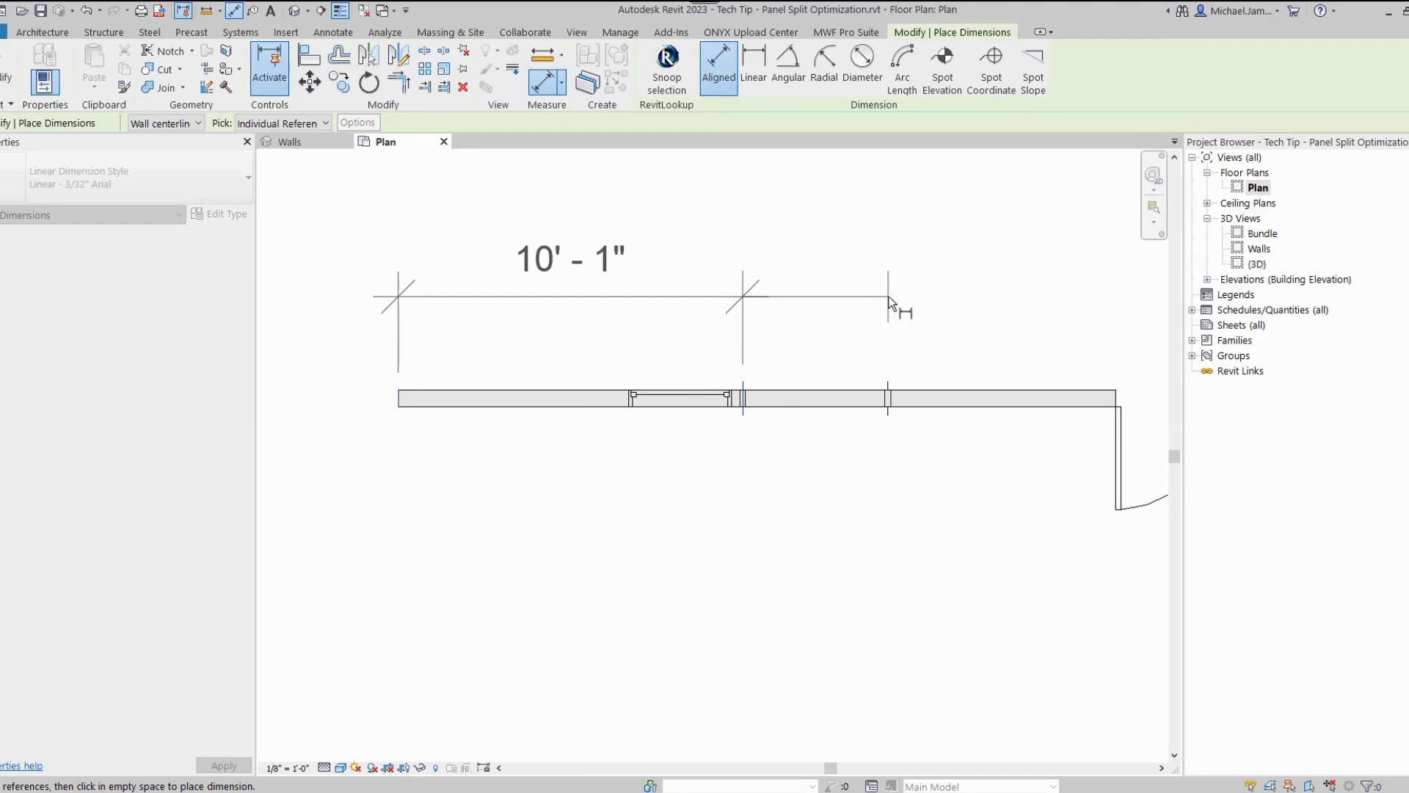
{"action": "scroll", "coordinate": [923, 325], "scroll_direction": "up", "scroll_amount": 1}
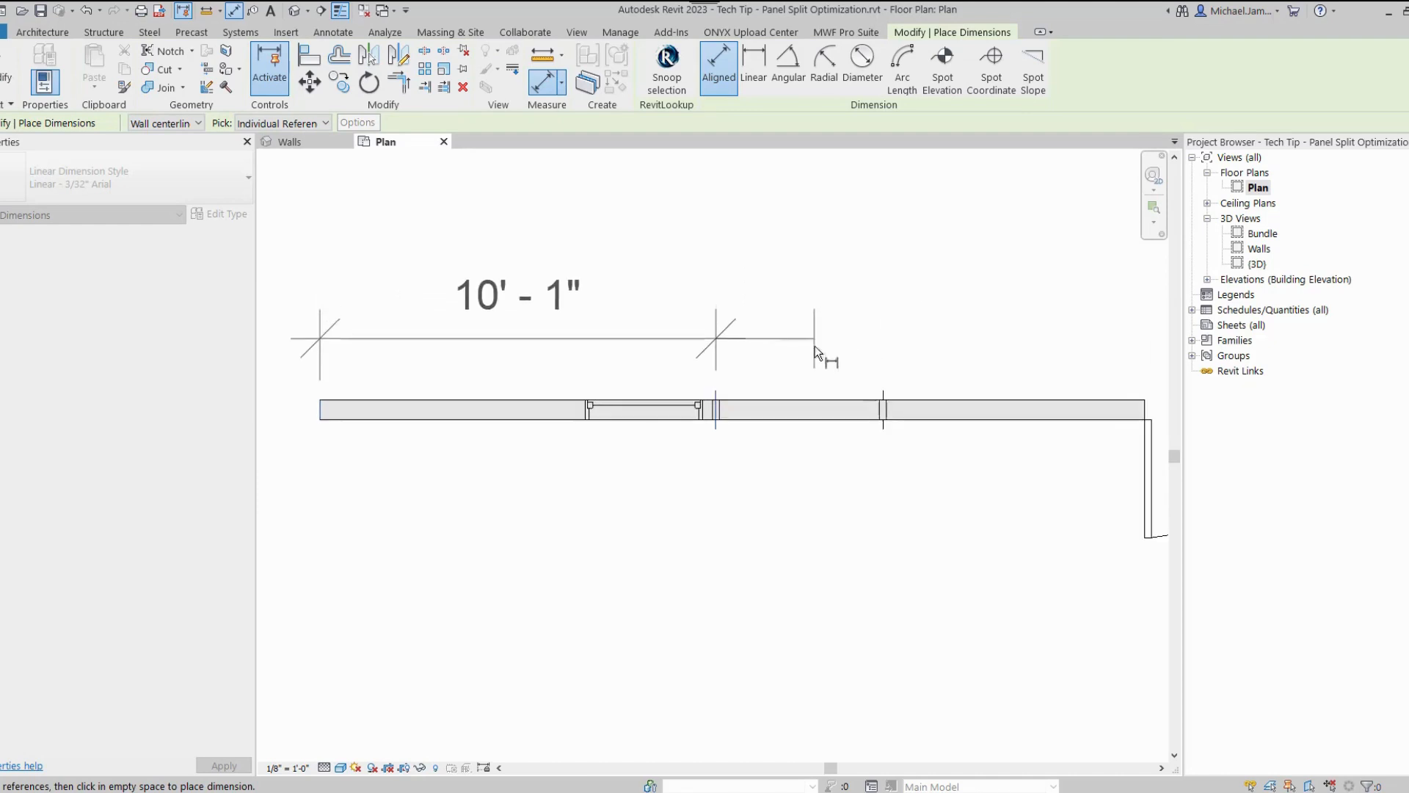
{"action": "left_click", "coordinate": [702, 400]}
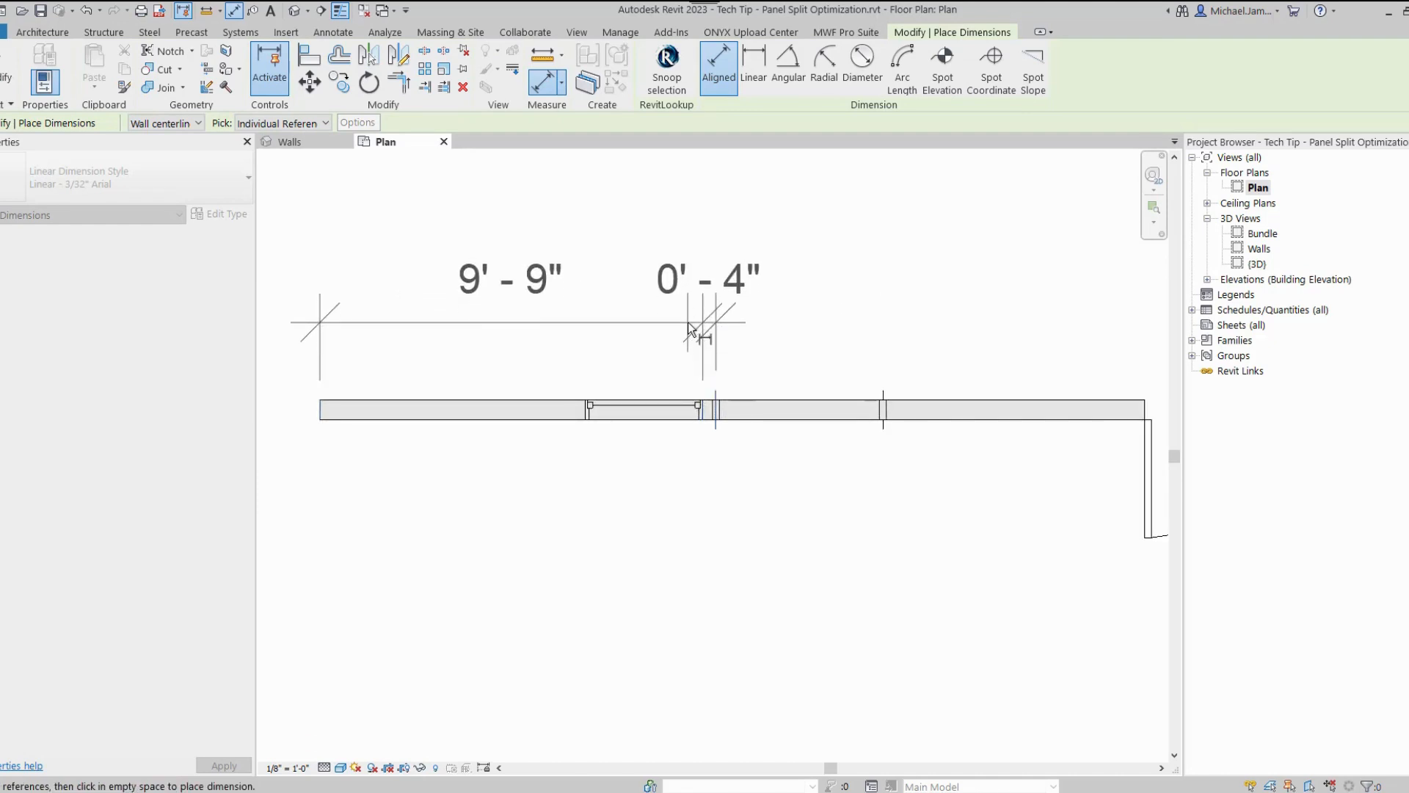
{"action": "left_click", "coordinate": [753, 325]}
{"action": "key", "text": "Escape"}
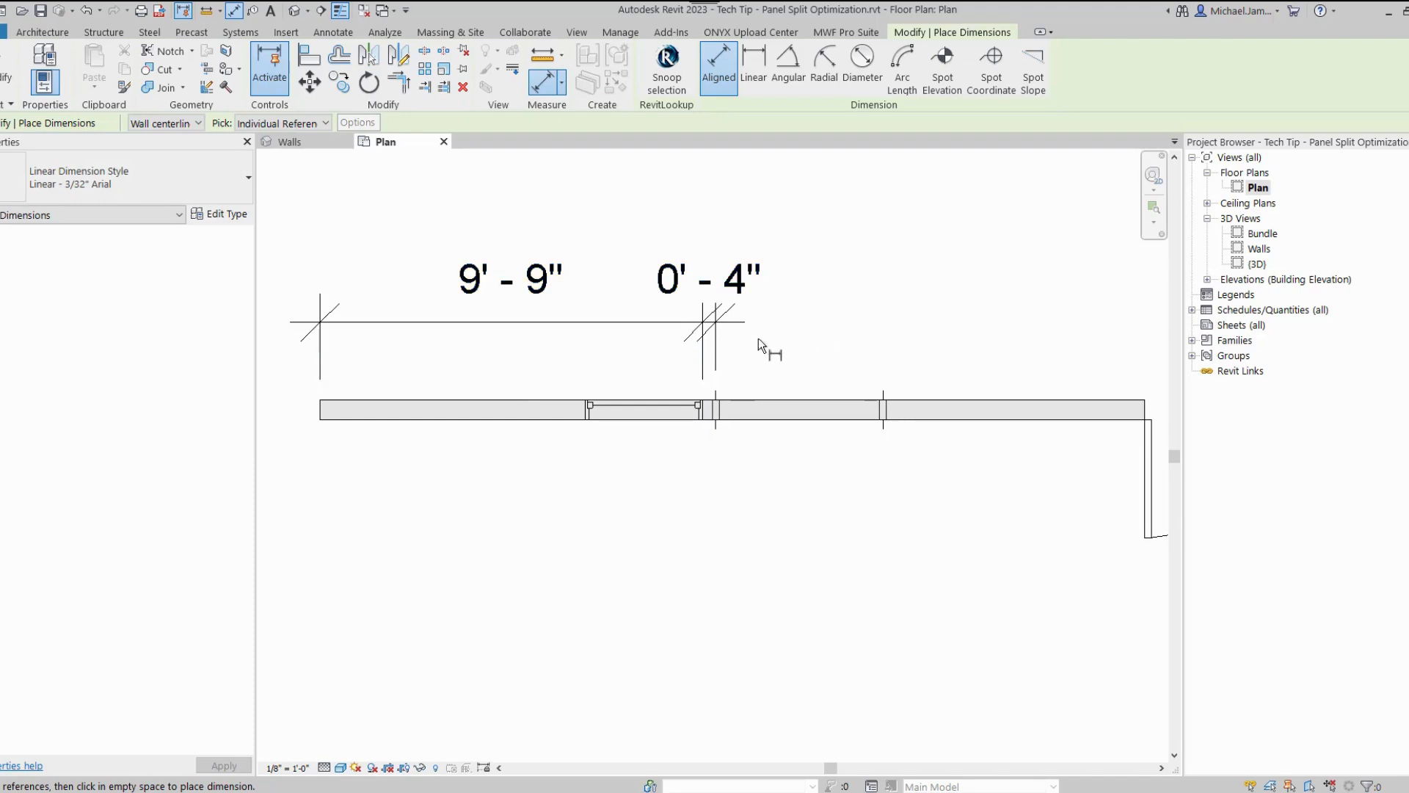
Step: Extend that dimension string with witness lines at the middle split marker, the split marker beside the door and the wall's right end
{"action": "left_click", "coordinate": [722, 337]}
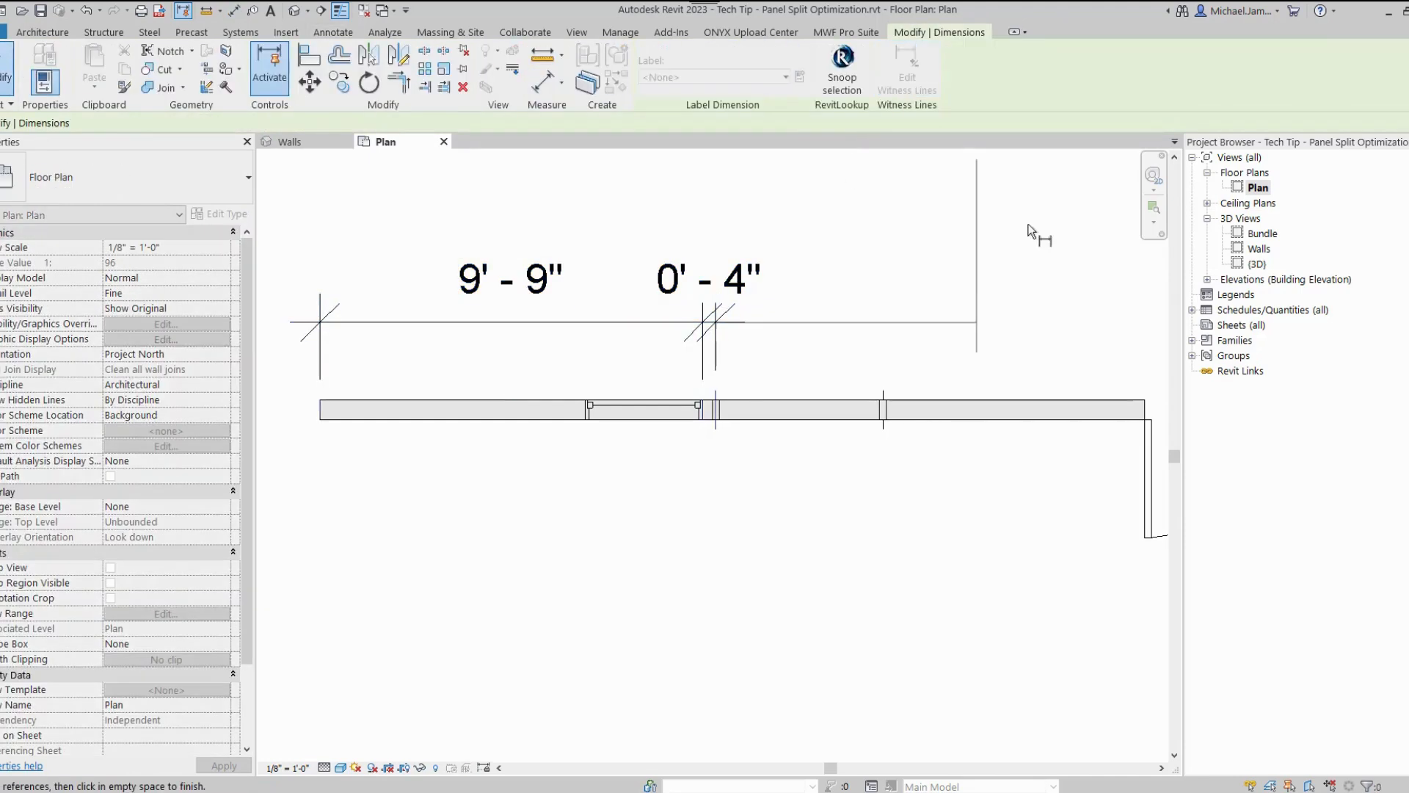
{"action": "left_click", "coordinate": [883, 391]}
{"action": "middle_click_drag", "start_coordinate": [1063, 384], "coordinate": [750, 369]}
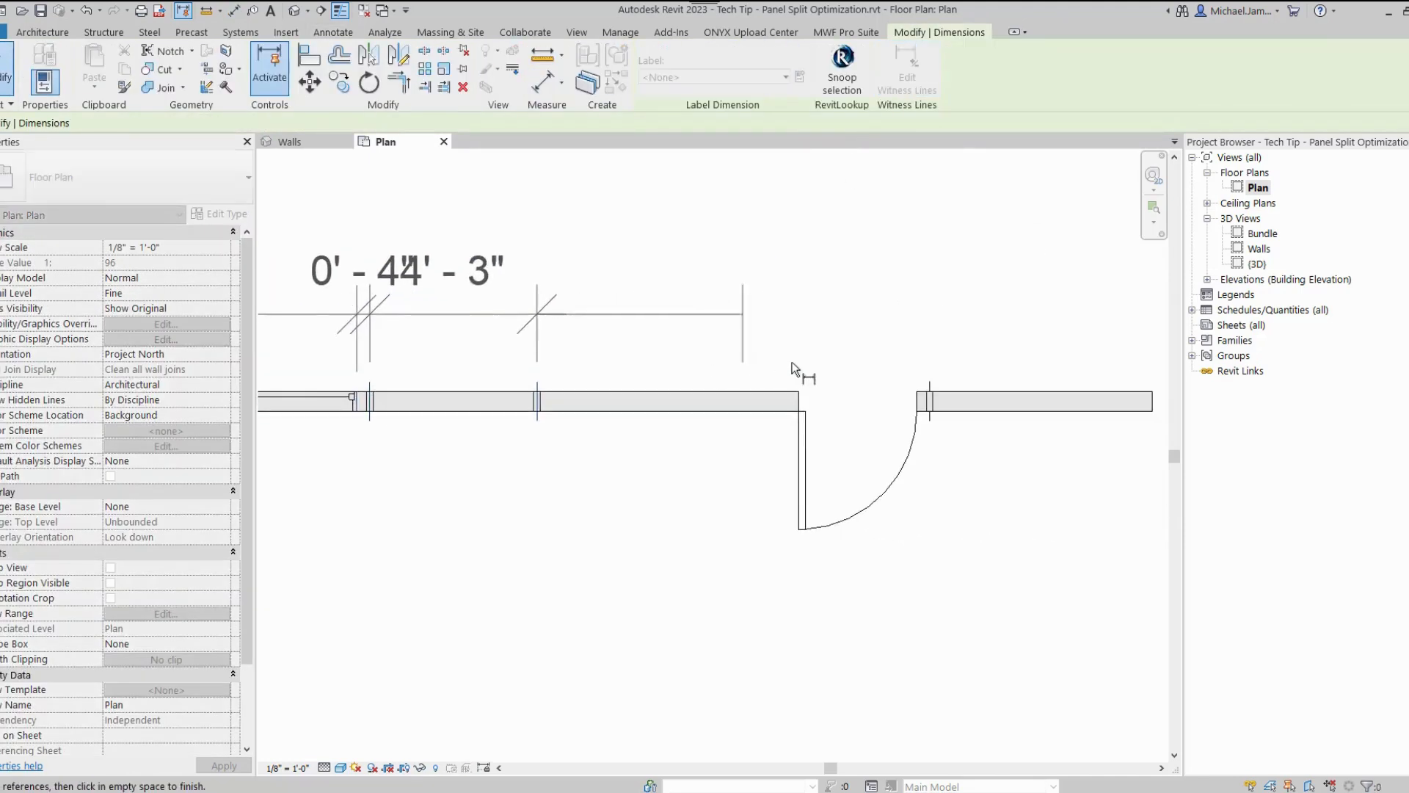
{"action": "left_click", "coordinate": [931, 387]}
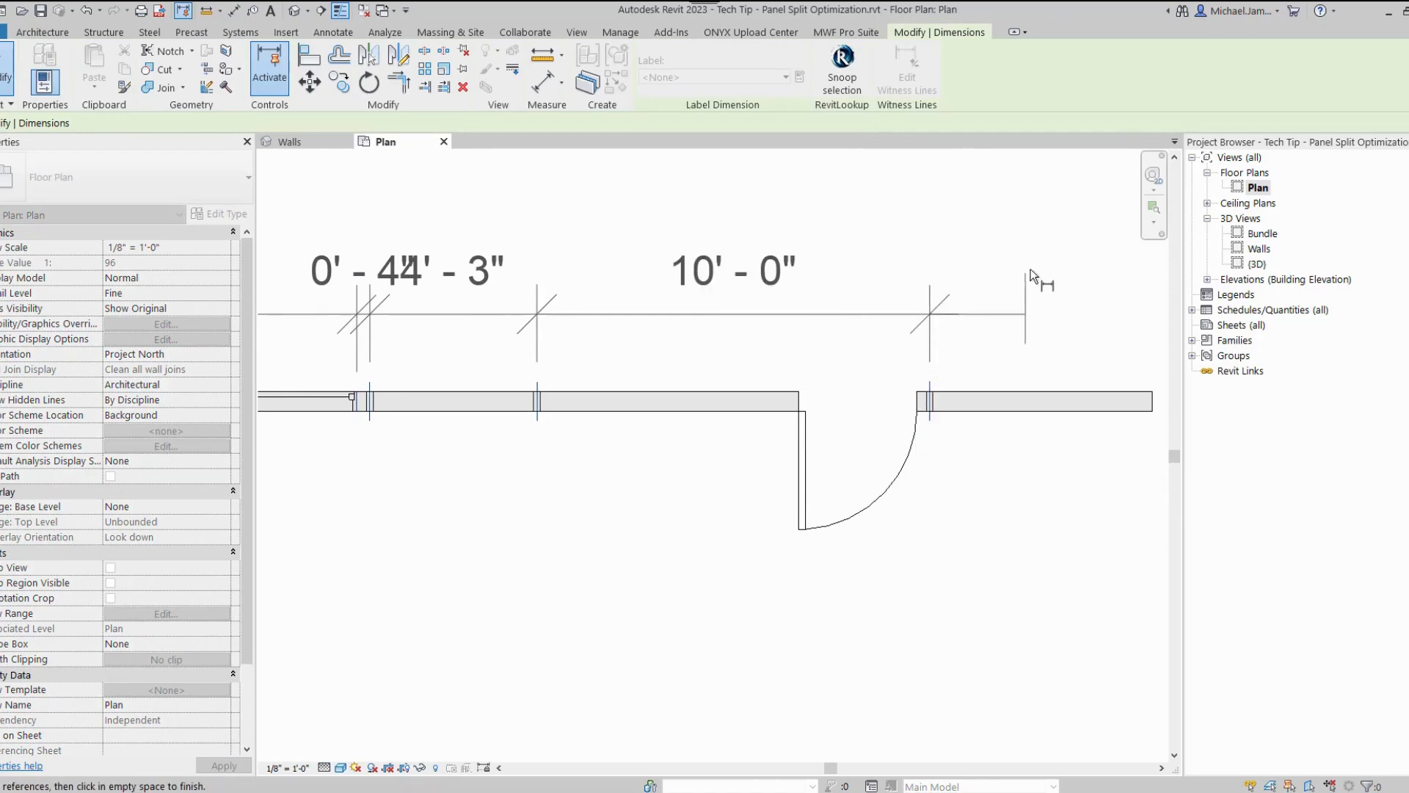
{"action": "left_click", "coordinate": [1152, 397]}
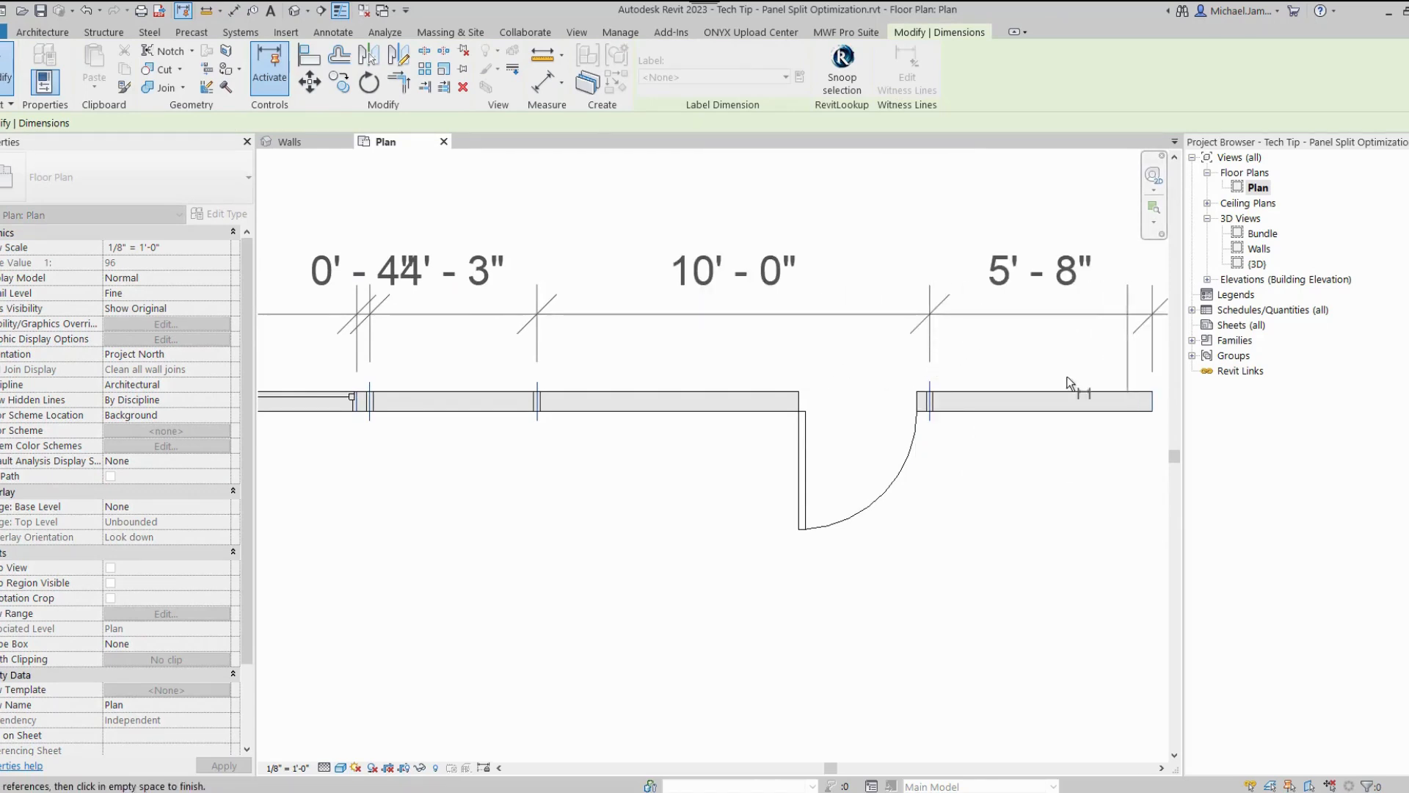
Step: Add a witness line at the door's right edge to the same dimension string, finish editing its witness lines and deselect it
{"action": "left_click", "coordinate": [916, 408]}
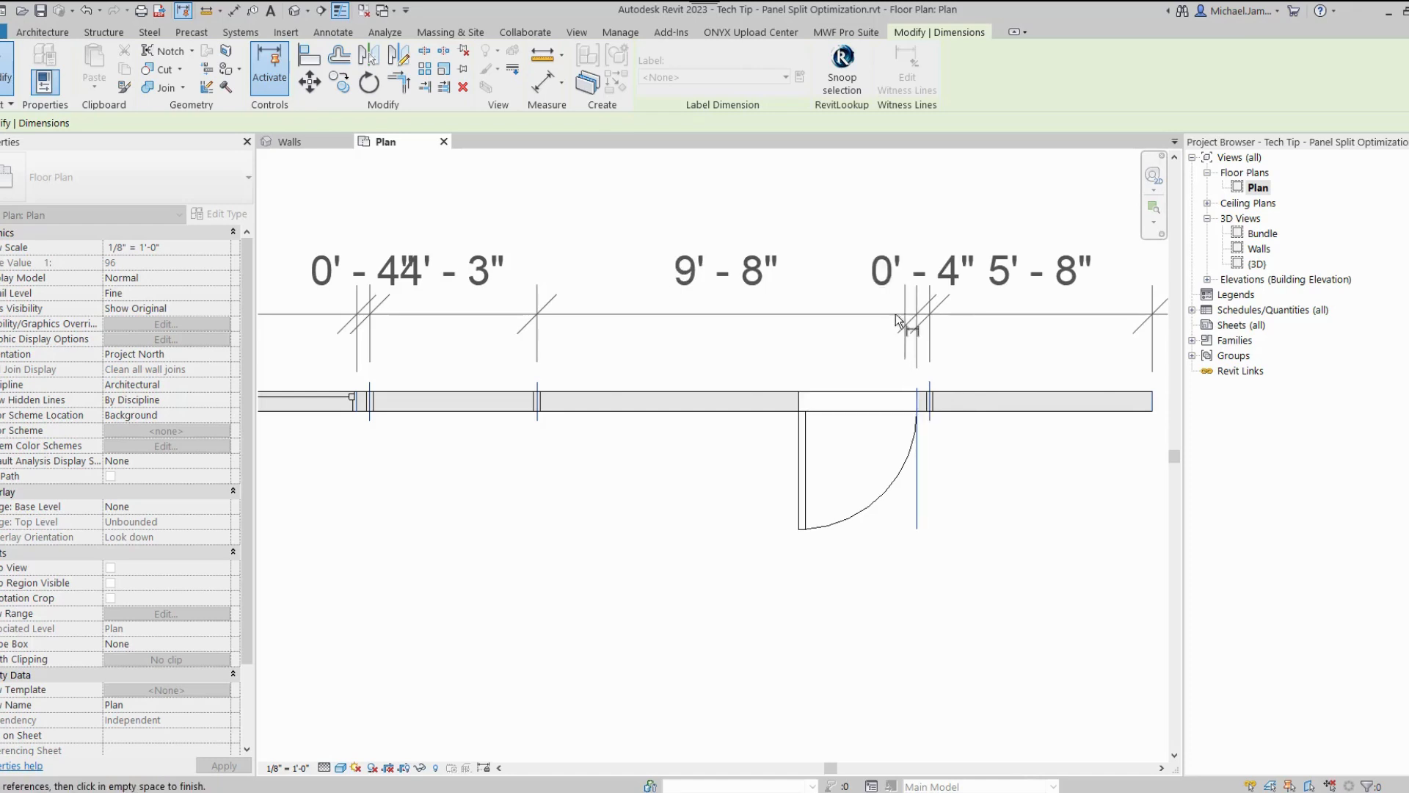
{"action": "left_click", "coordinate": [812, 220]}
{"action": "scroll", "coordinate": [885, 280], "scroll_direction": "down", "scroll_amount": 3}
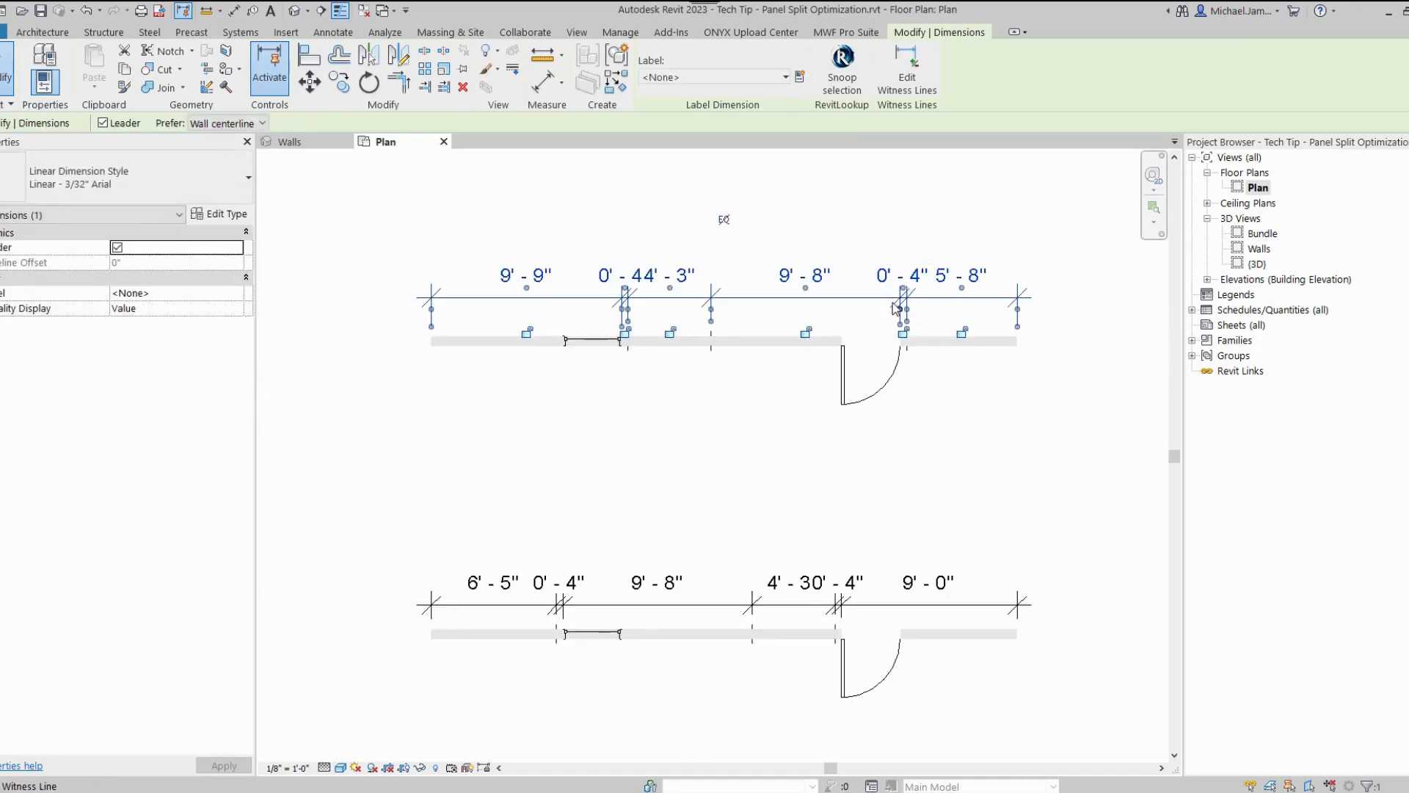
{"action": "key", "text": "Escape"}
{"action": "scroll", "coordinate": [936, 398], "scroll_direction": "down", "scroll_amount": 3}
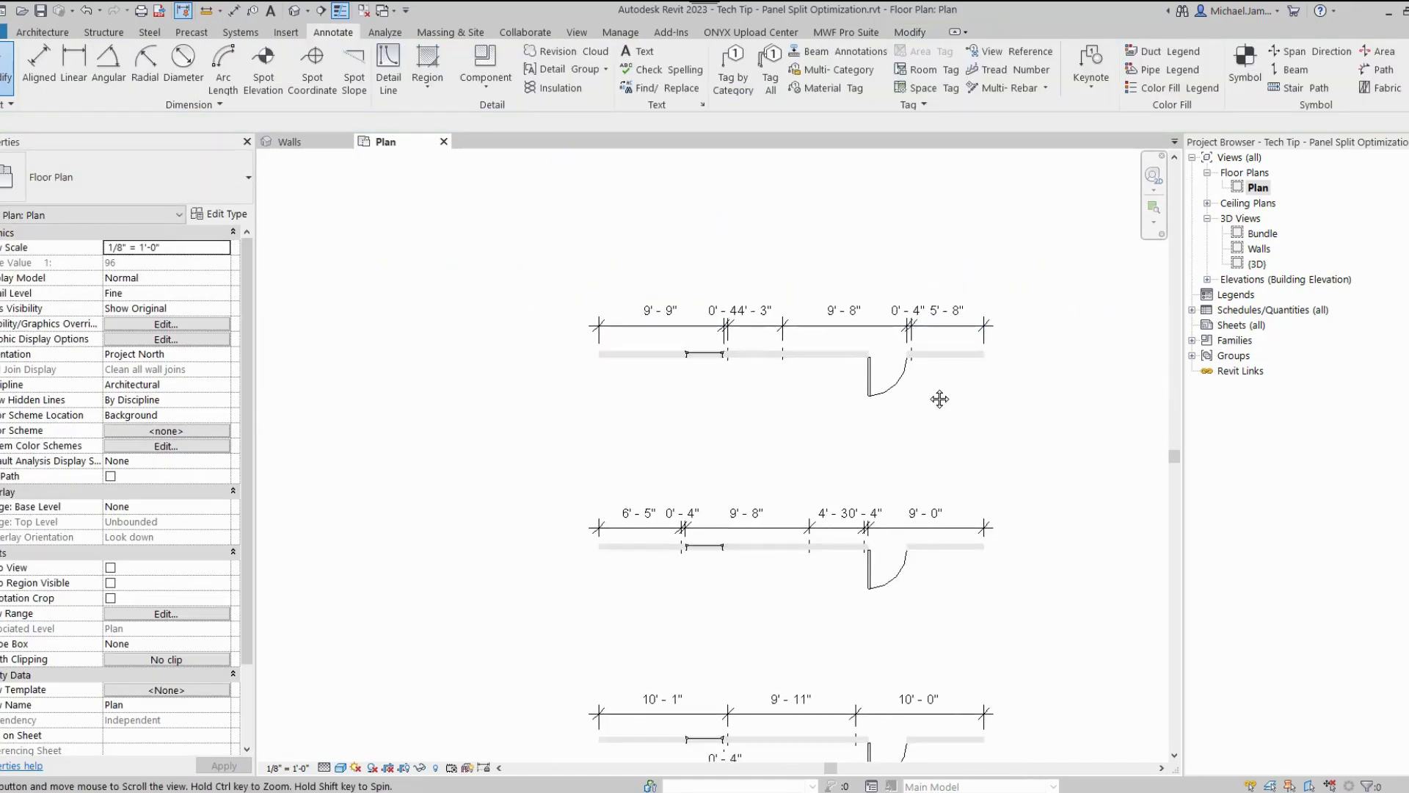